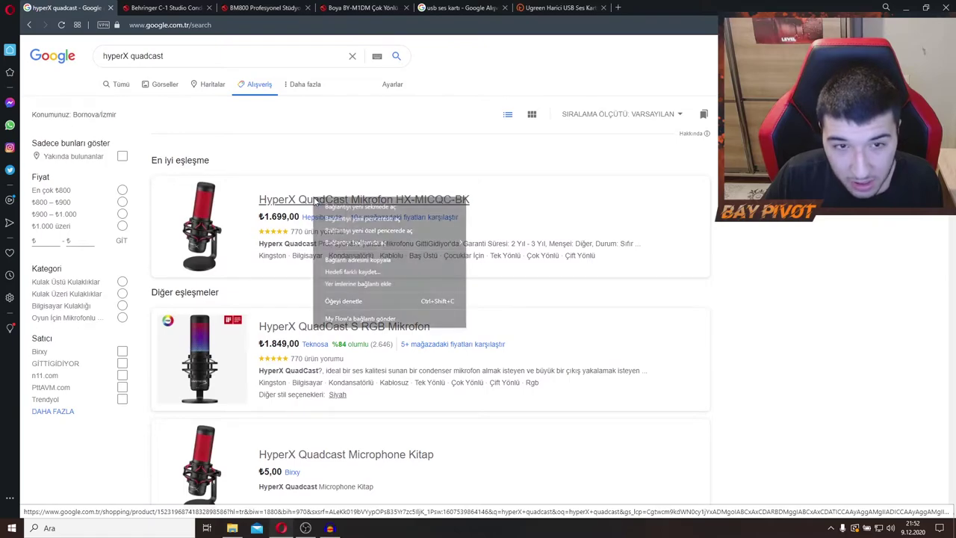
Open the HyperX QuadCast HX-MICQC-BK result and its Hepsiburada store page, and examine the product's photos, price and sellers
click(336, 206)
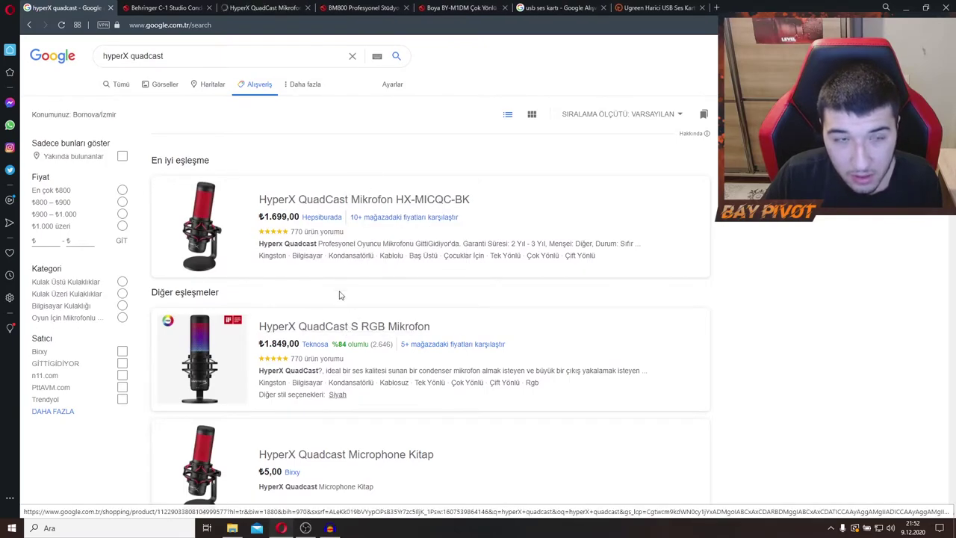
click(412, 186)
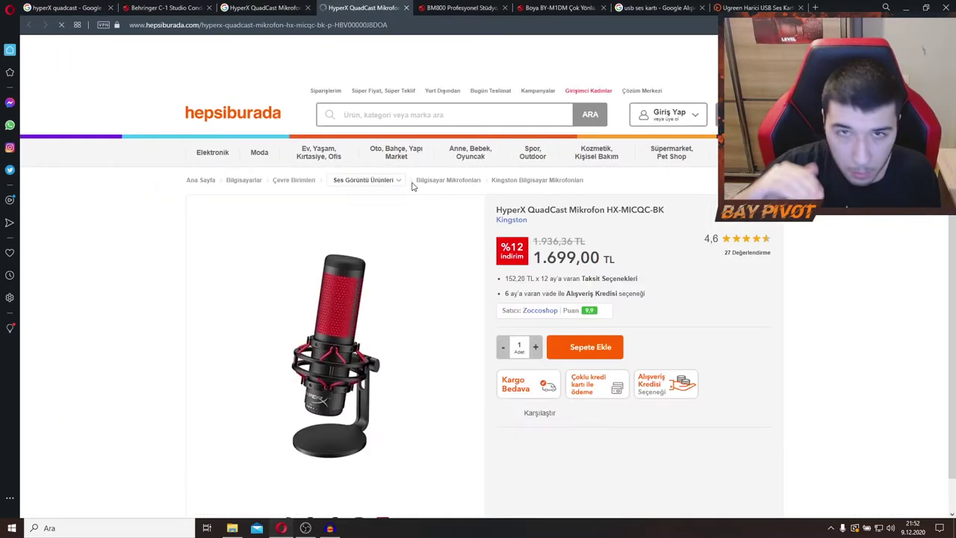
scroll(551, 199, down, 2)
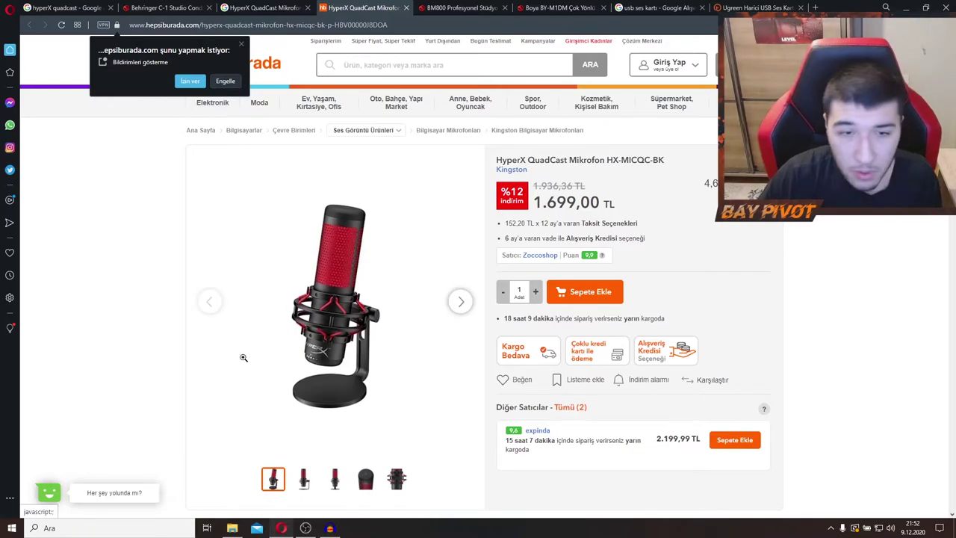
scroll(243, 357, down, 1)
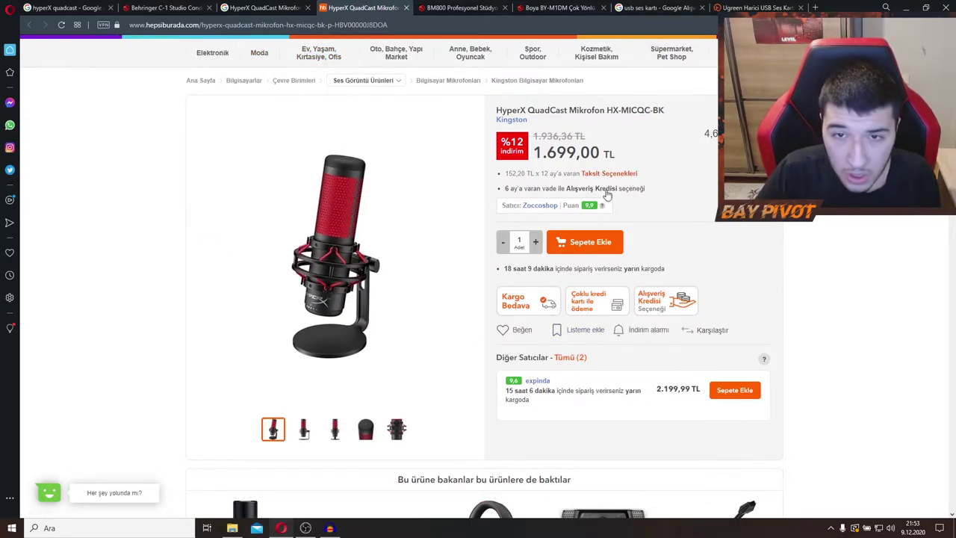
scroll(681, 244, up, 1)
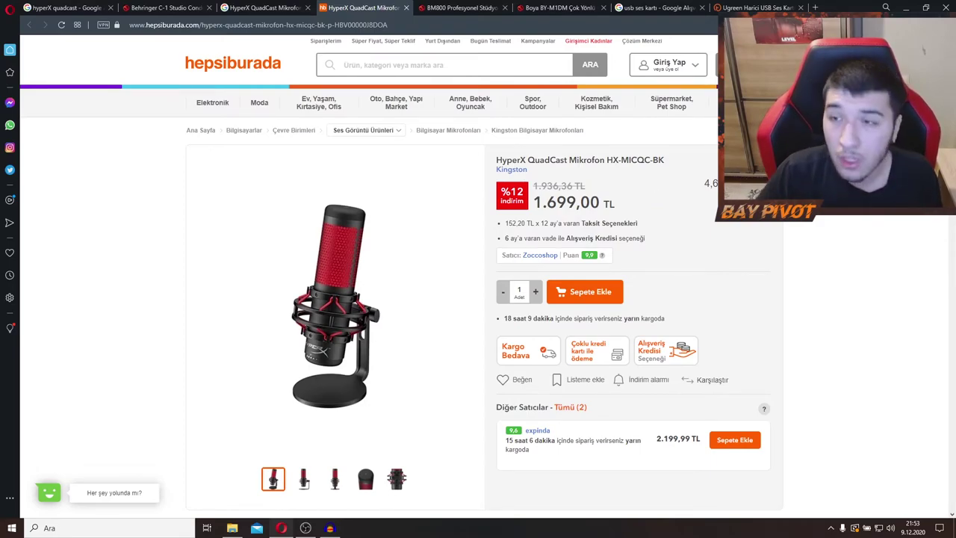
Switch to Audacity and choose the Sound Blaster Tactic microphone for recording and the Sound Blaster Tactic speakers for playback
click(905, 8)
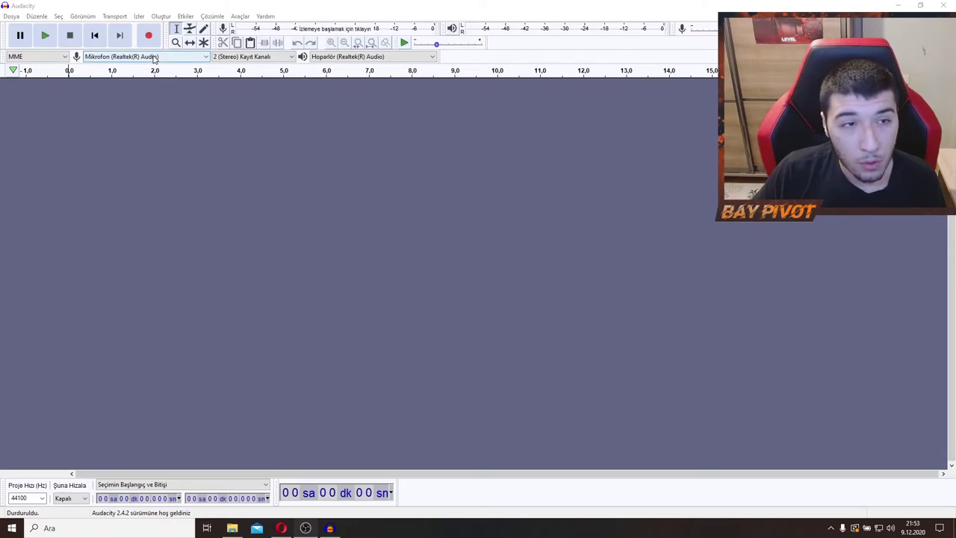
click(127, 57)
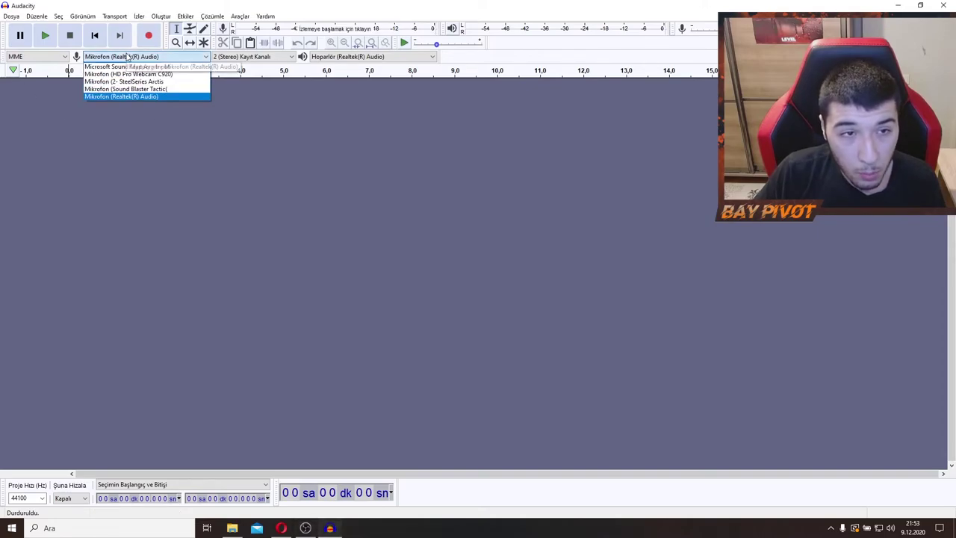
click(128, 58)
click(130, 58)
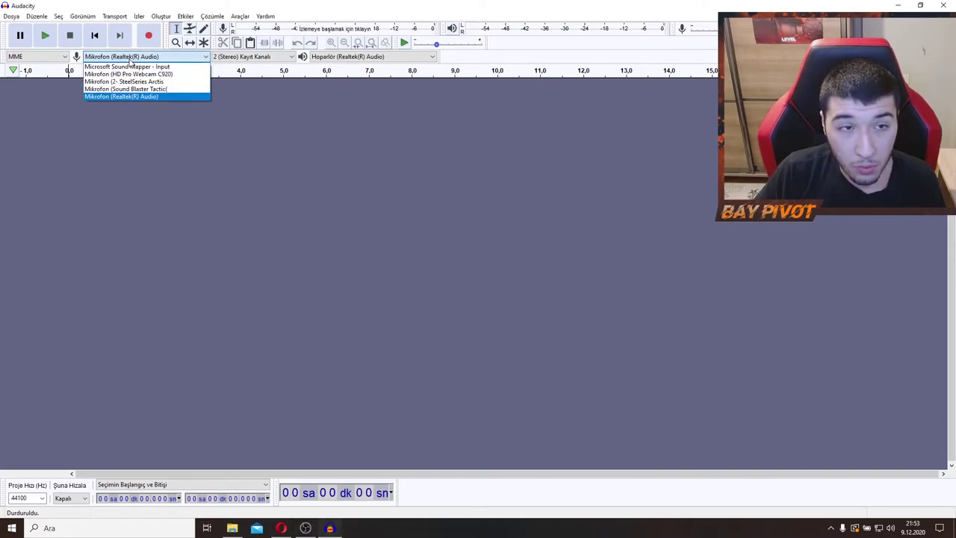
click(141, 90)
click(138, 59)
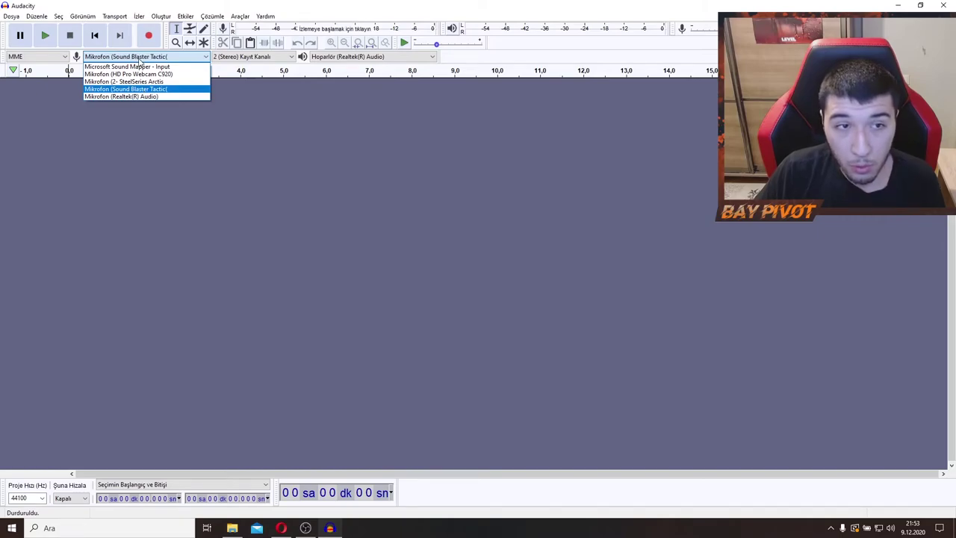
click(139, 59)
click(339, 58)
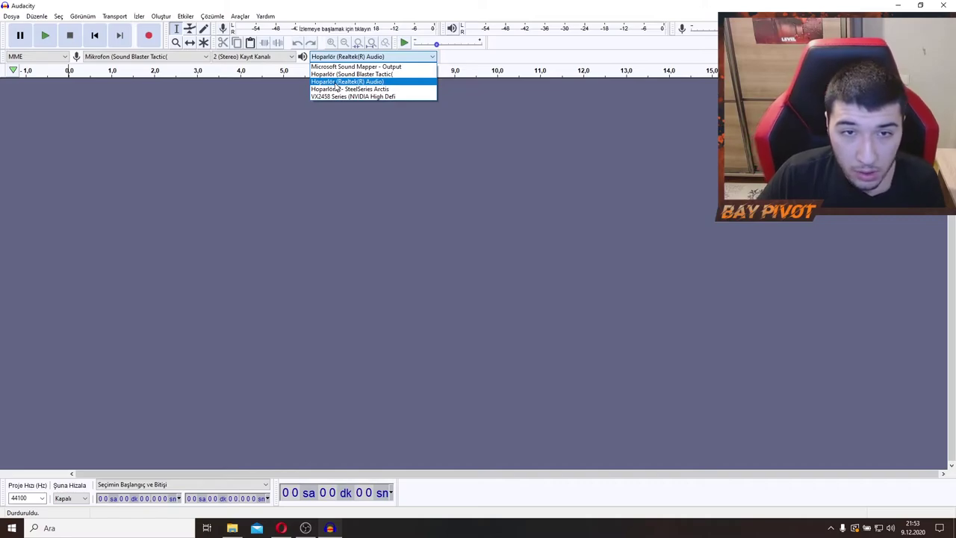
click(344, 75)
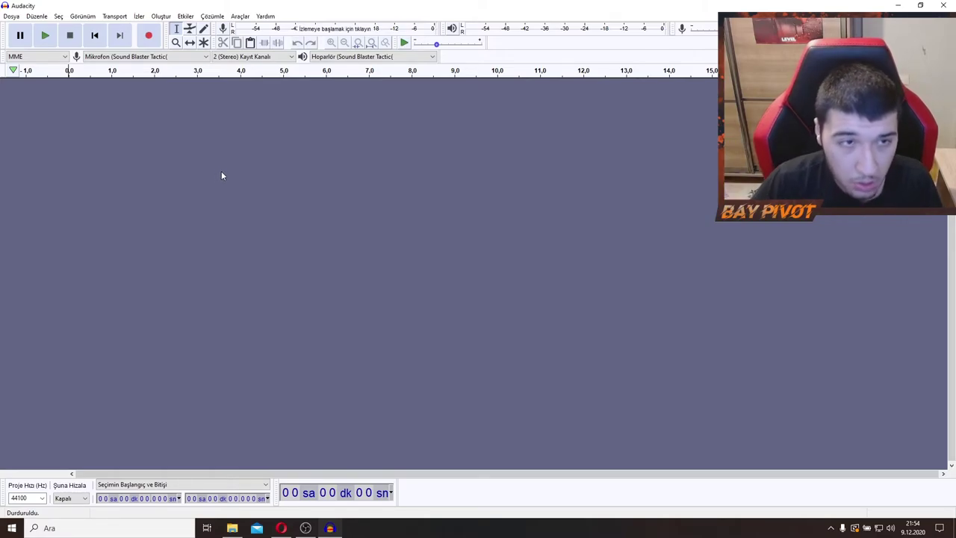
Record a stereo voice sample of about 23 seconds and return to the beginning of the track
click(149, 36)
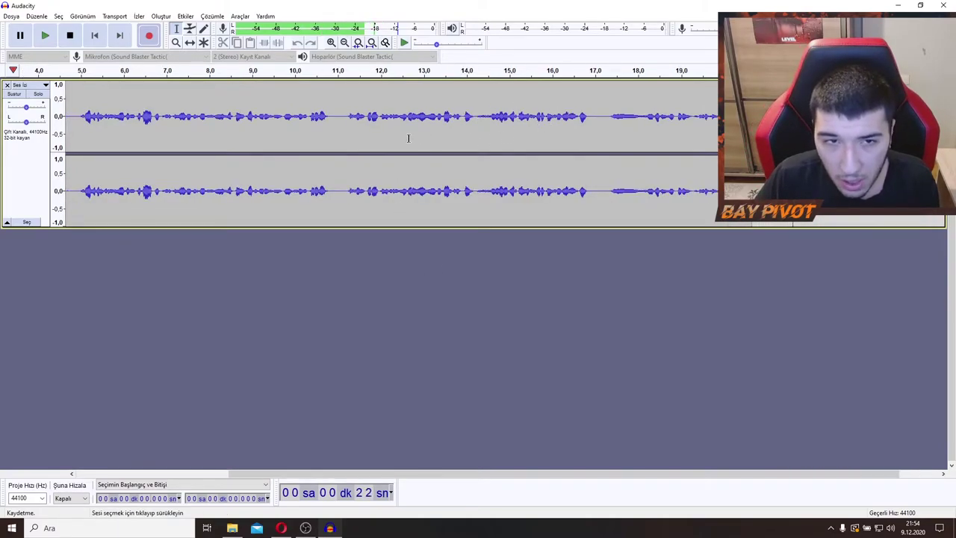
click(69, 36)
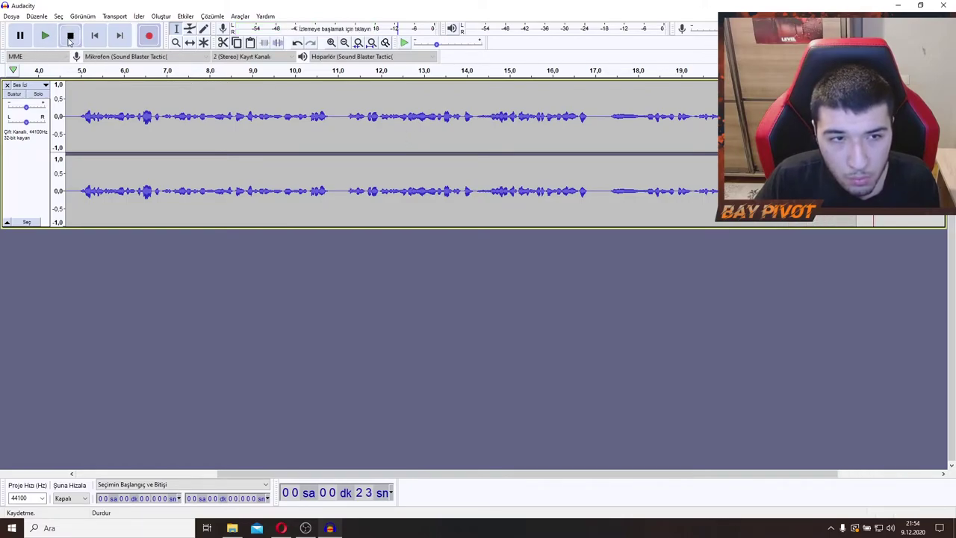
drag(793, 475, 521, 463)
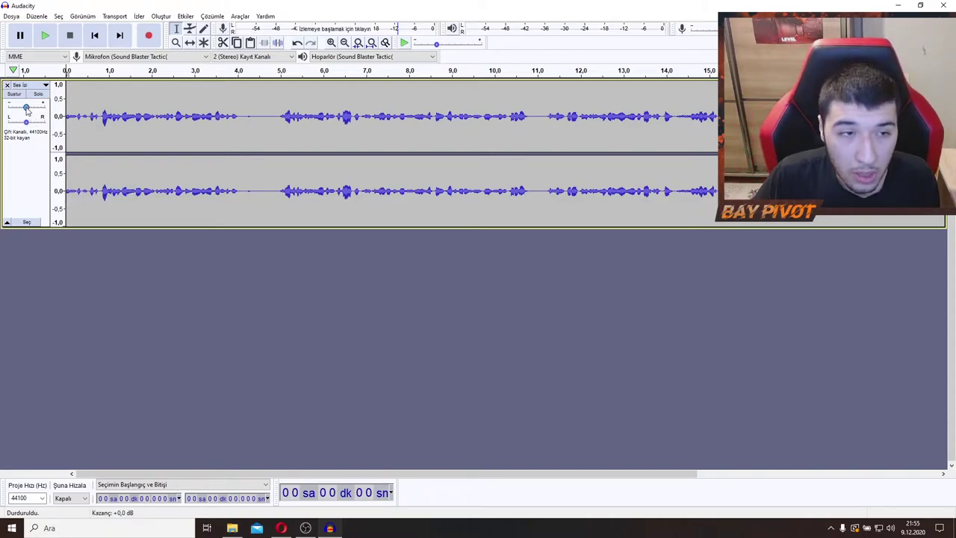
mouse_move(25, 110)
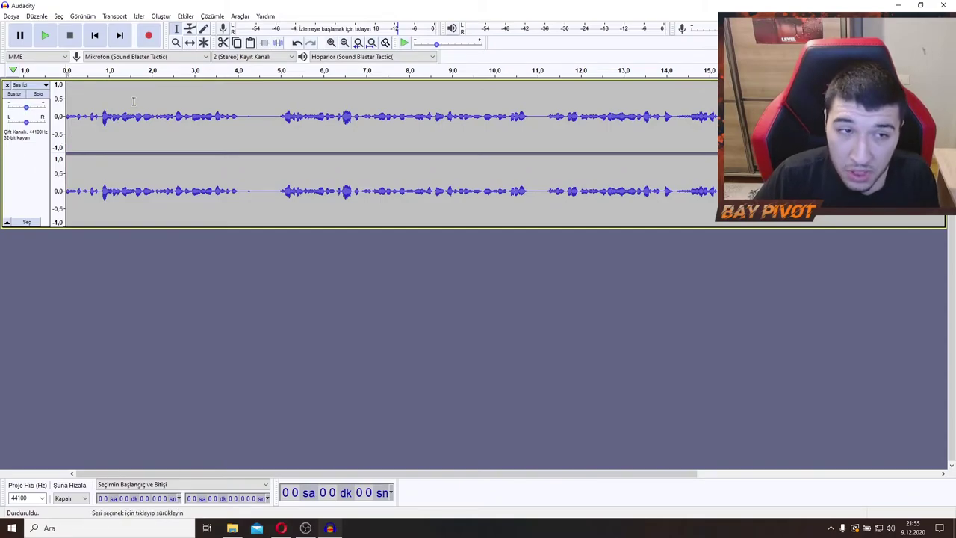
Try selecting stretches of the recording from 0 to about 13.9 s and from about 3.4 to 6.4 s
drag(66, 97, 660, 119)
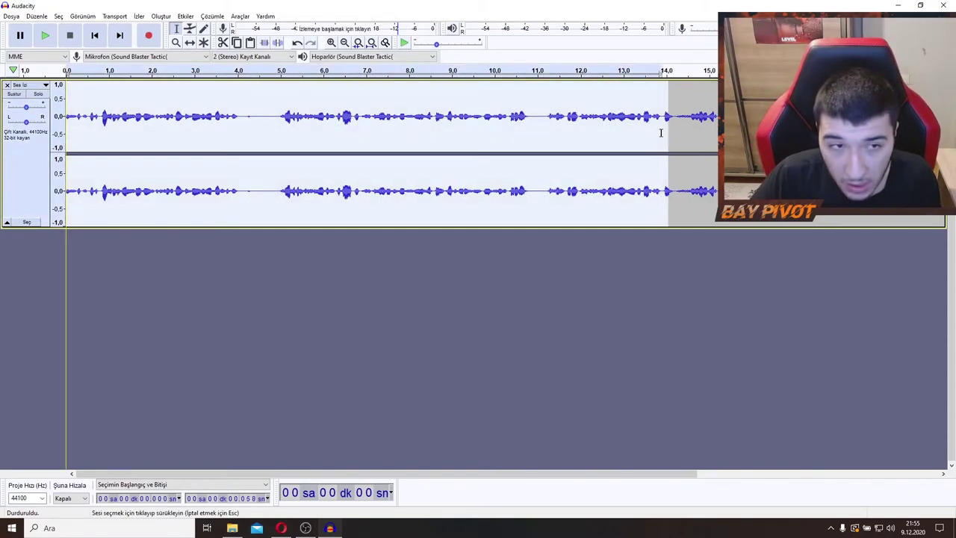
click(232, 267)
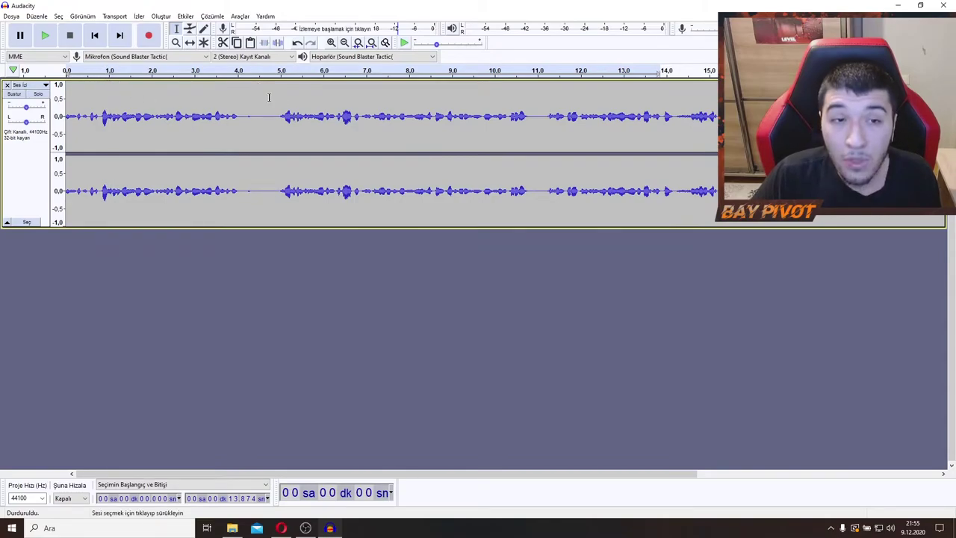
drag(210, 93, 342, 119)
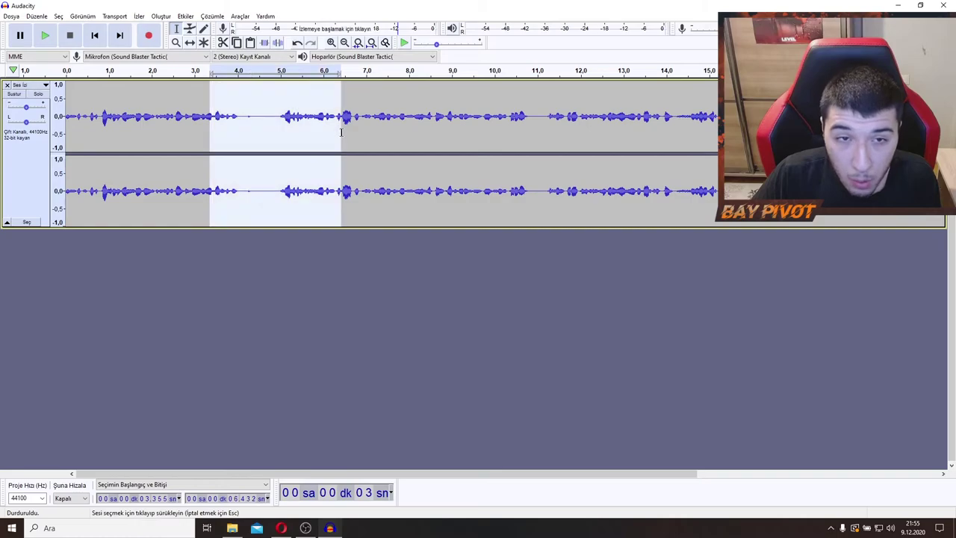
click(292, 261)
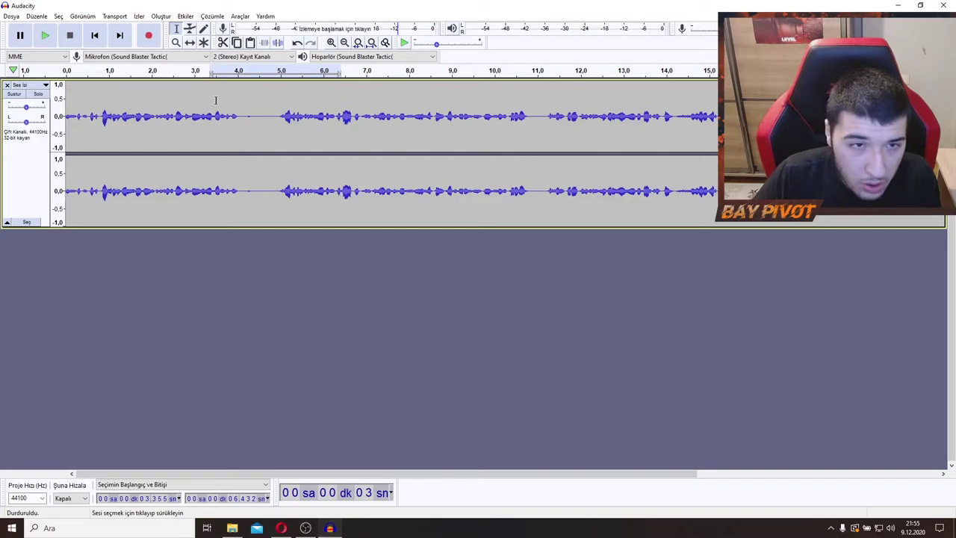
Select the recording from about 3.5 to 7.4 s and look through the available effects, including the echo effects
click(216, 96)
drag(216, 97, 137, 100)
drag(344, 106, 384, 106)
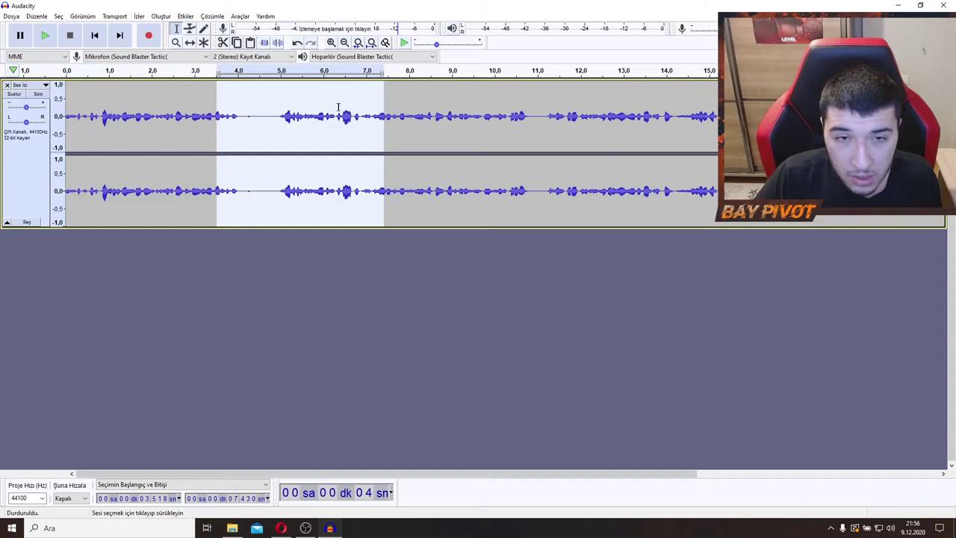
click(185, 16)
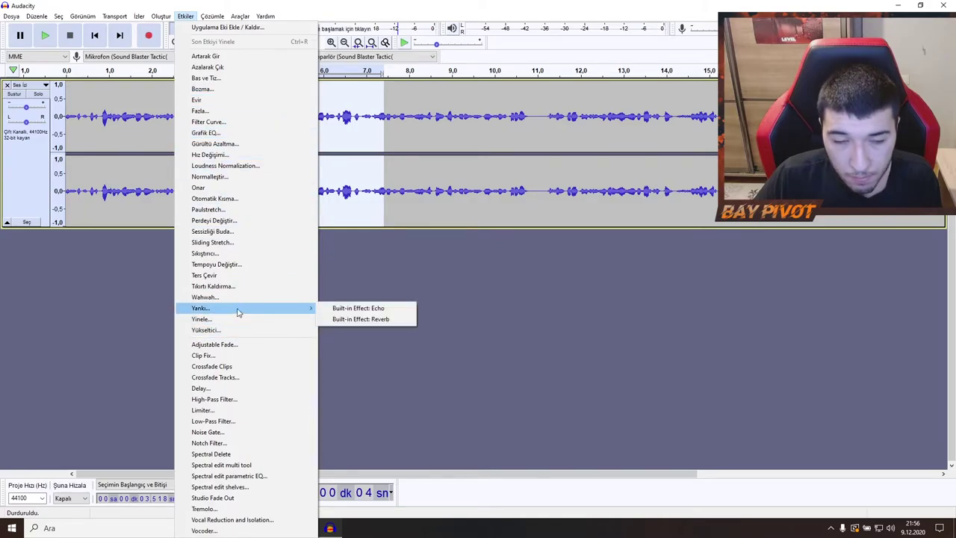
click(378, 136)
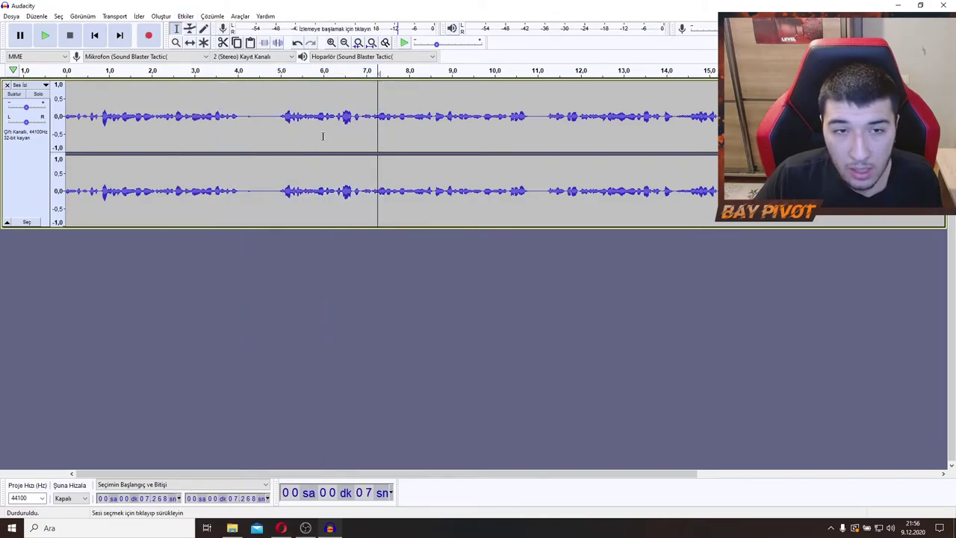
Select the recording from about 4.4 to 9.0 s and view the Bass and Treble effect settings without applying them
drag(254, 138, 452, 148)
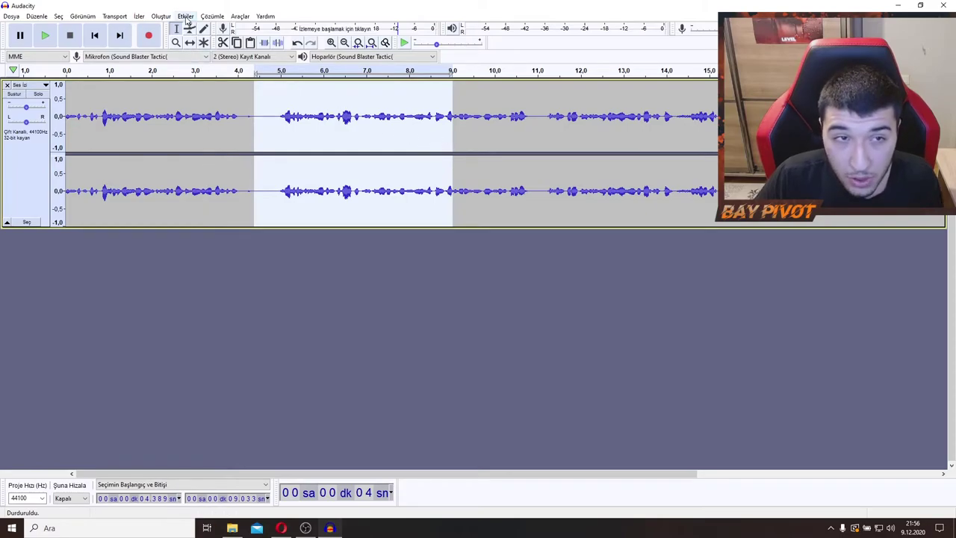
click(185, 16)
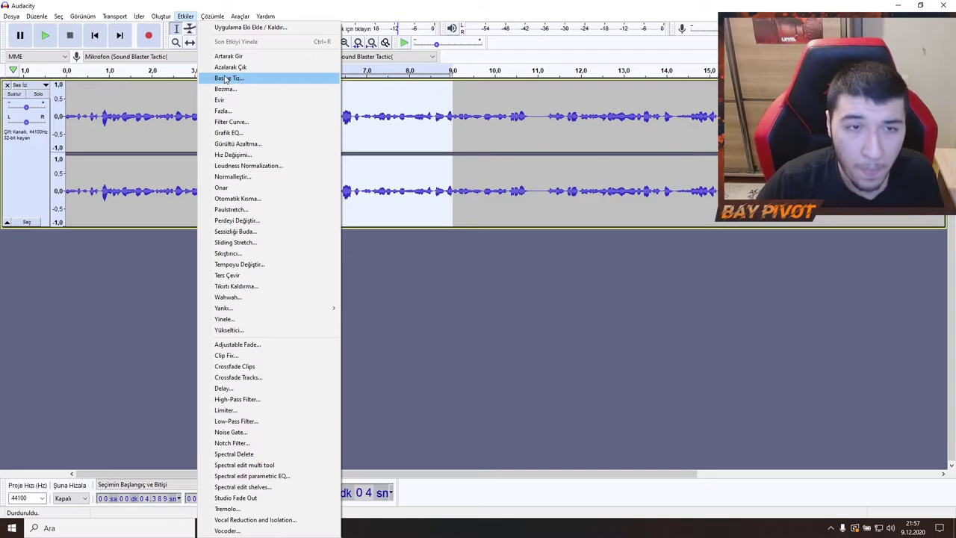
click(223, 79)
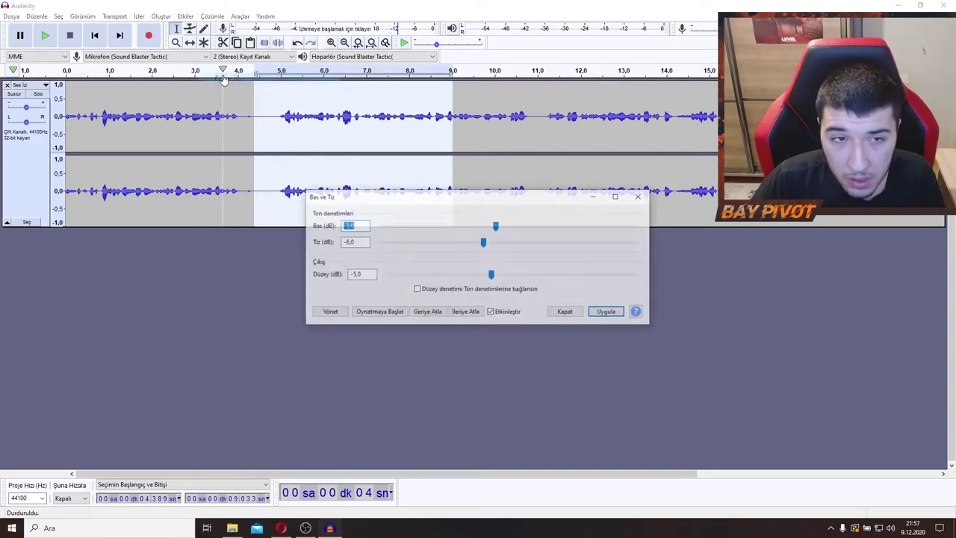
drag(405, 205, 331, 219)
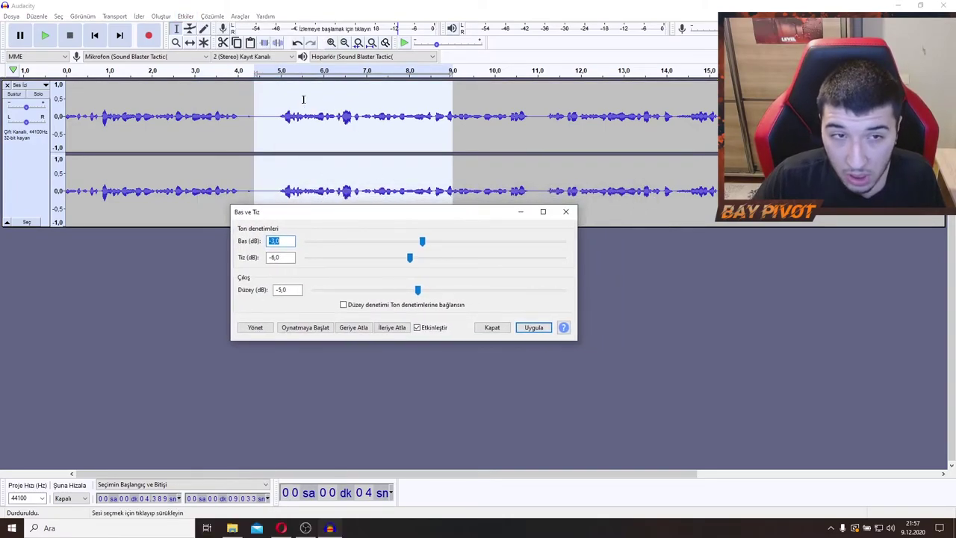
click(564, 211)
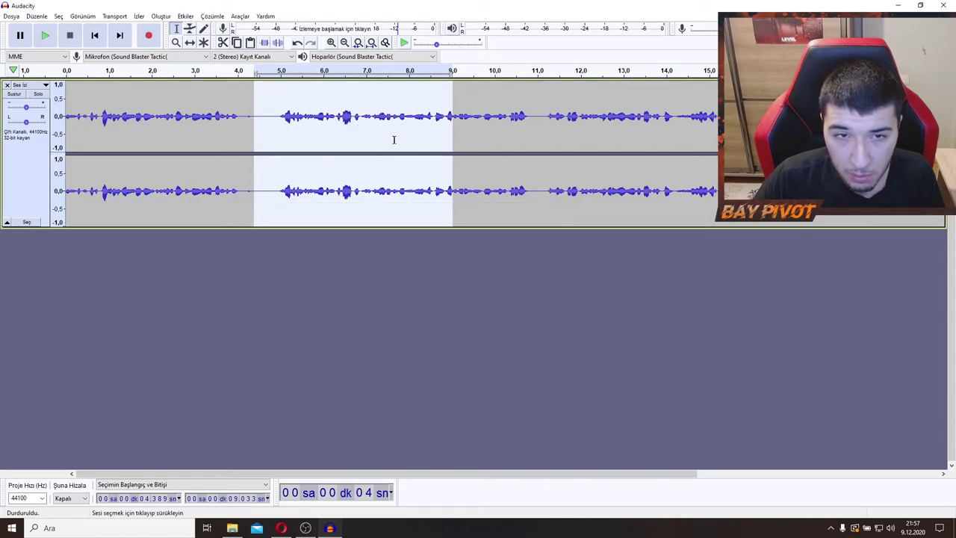
Select the recording from about 4.6 to 8.3 s and review the Bass and Treble tone and level controls without applying them
drag(264, 103, 420, 112)
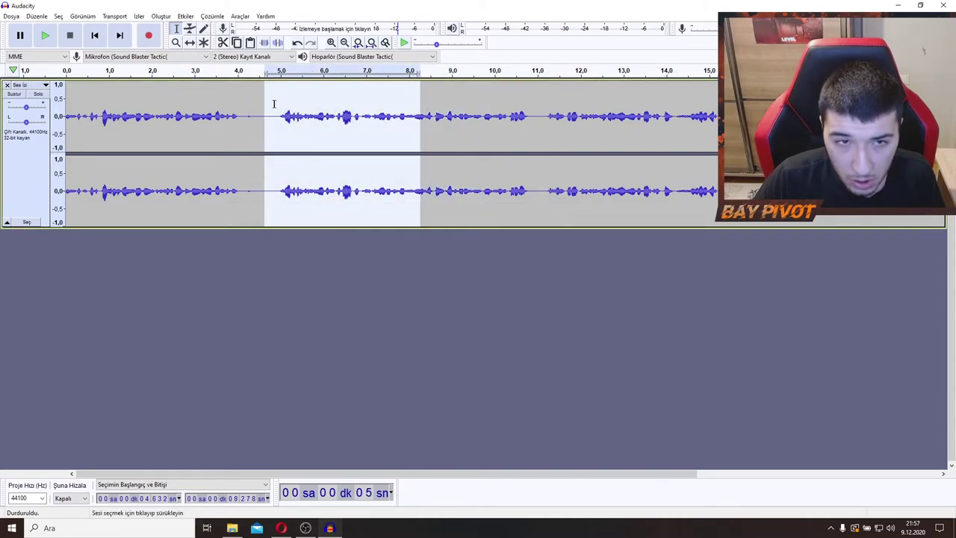
click(185, 16)
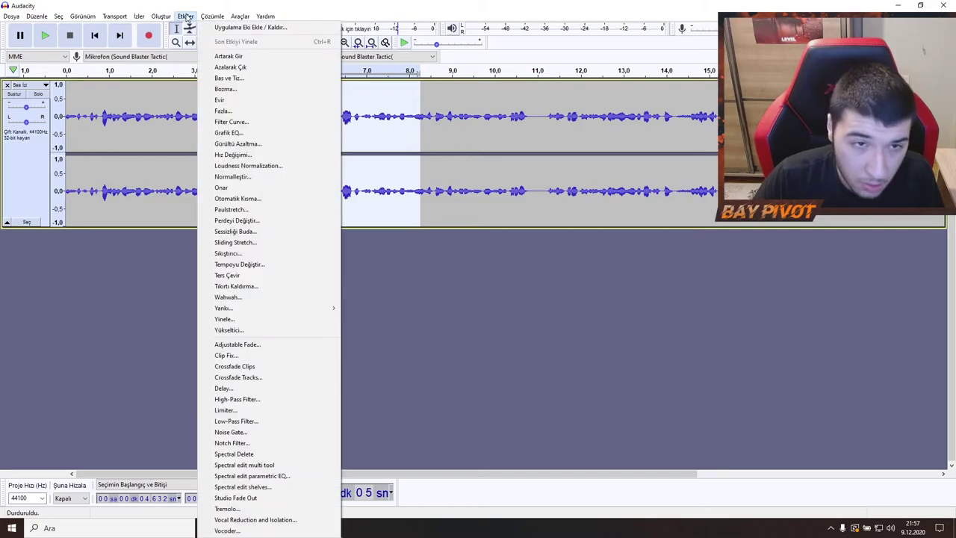
mouse_move(206, 18)
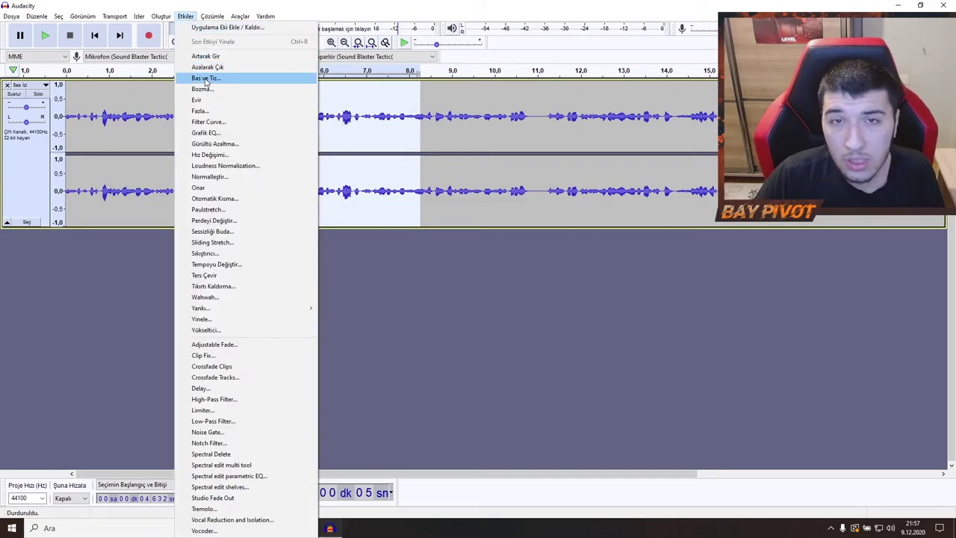
click(206, 78)
drag(392, 200, 375, 256)
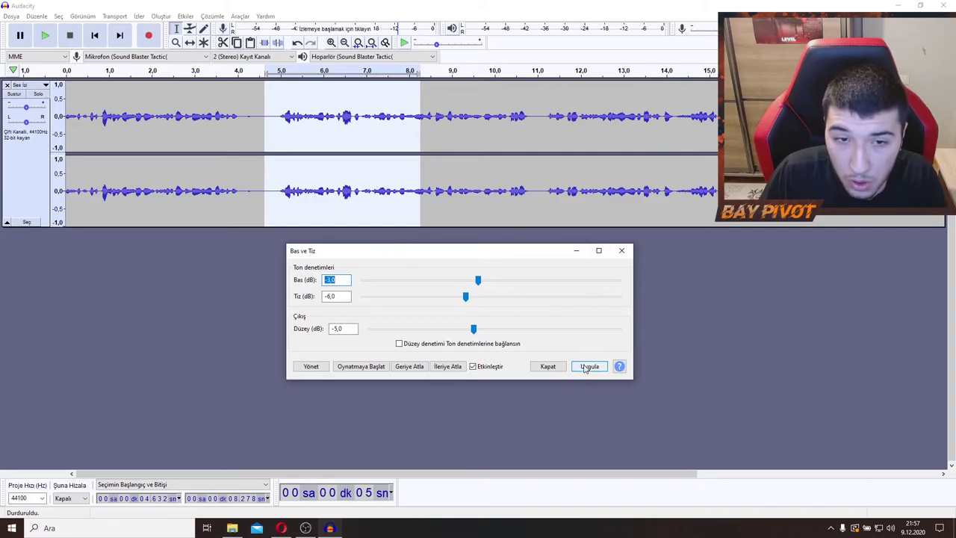
click(619, 253)
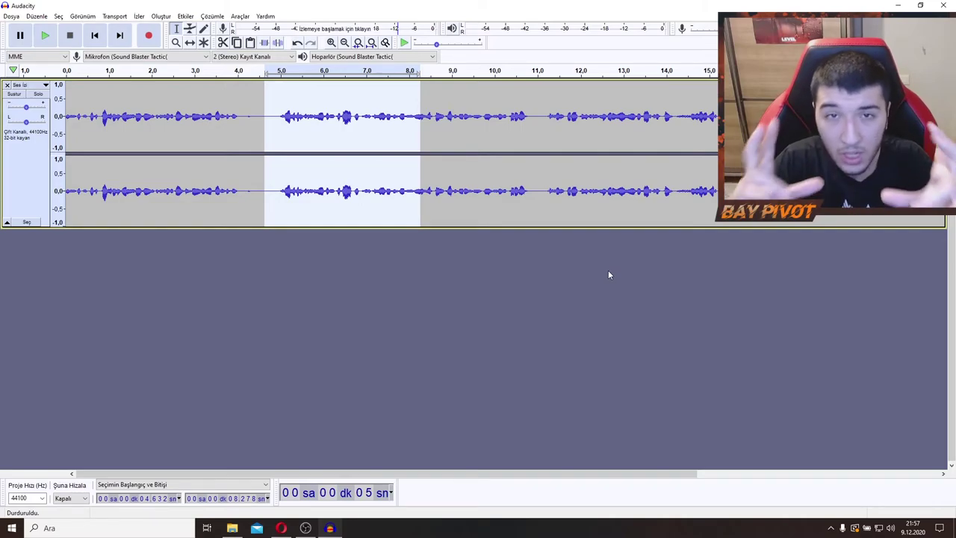
Select the entire recording and clear the selection again
click(386, 280)
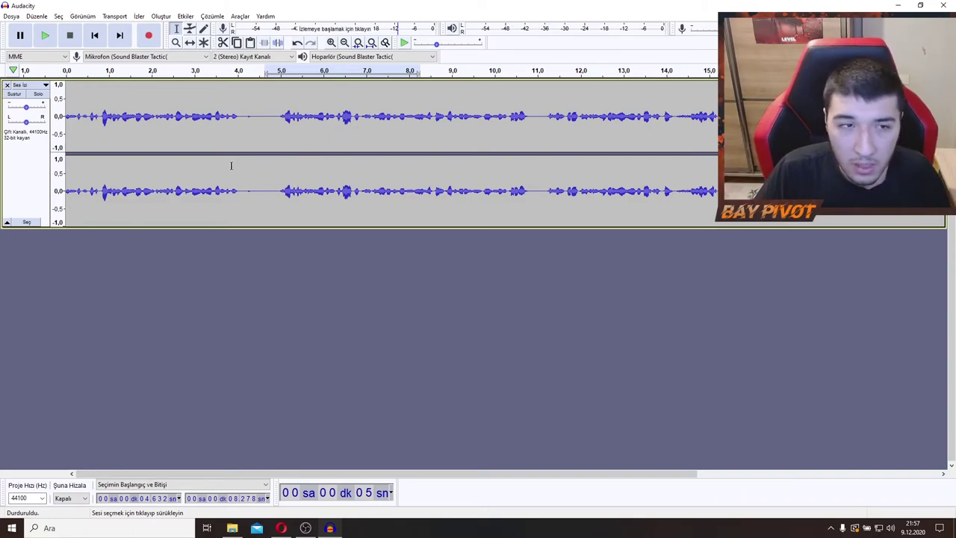
click(79, 133)
key(ctrl+a)
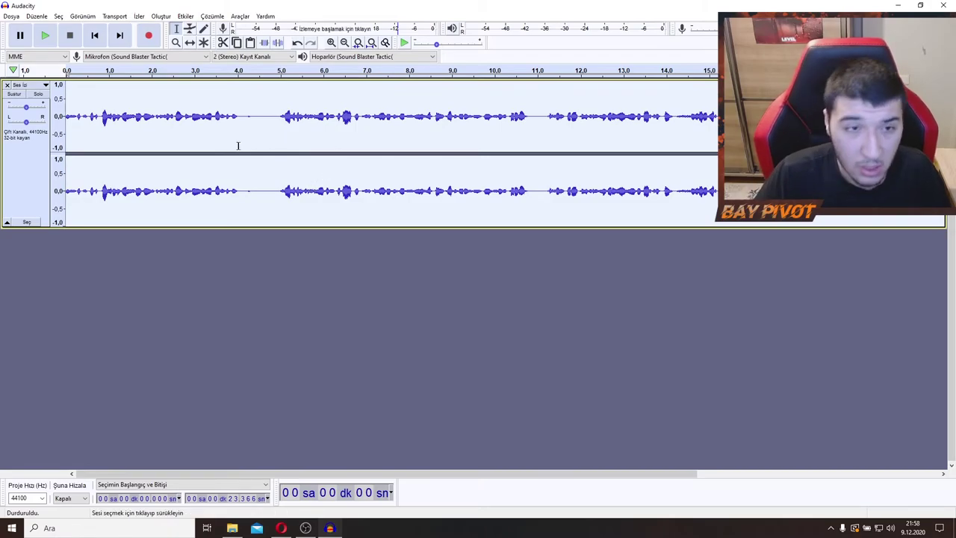
click(230, 260)
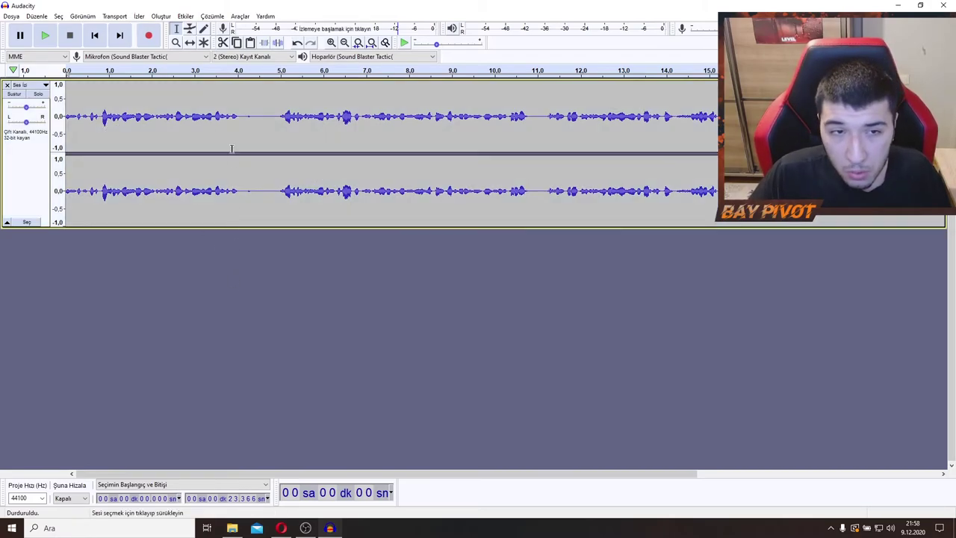
Select the silent gap from about 4.05 to 4.95 s and remove it from the recording
click(238, 91)
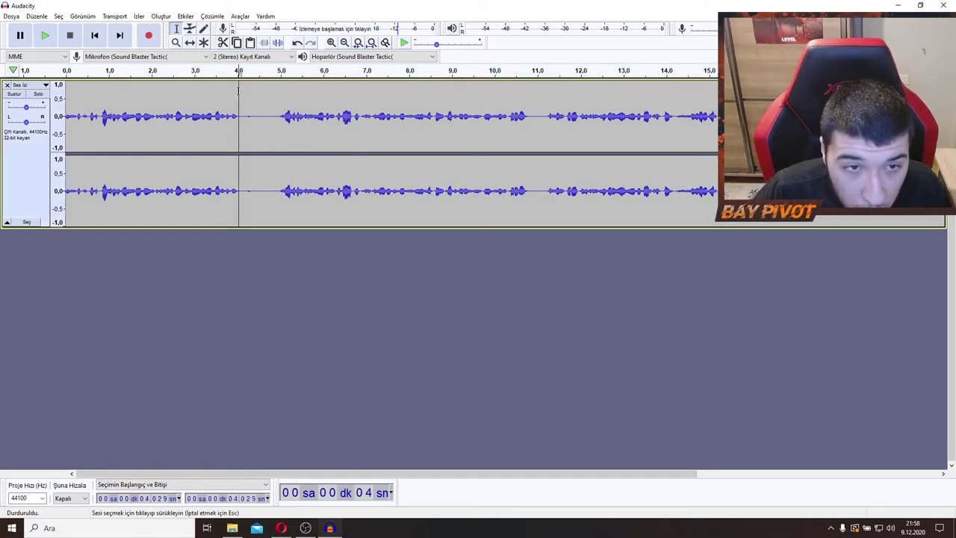
drag(238, 90, 277, 97)
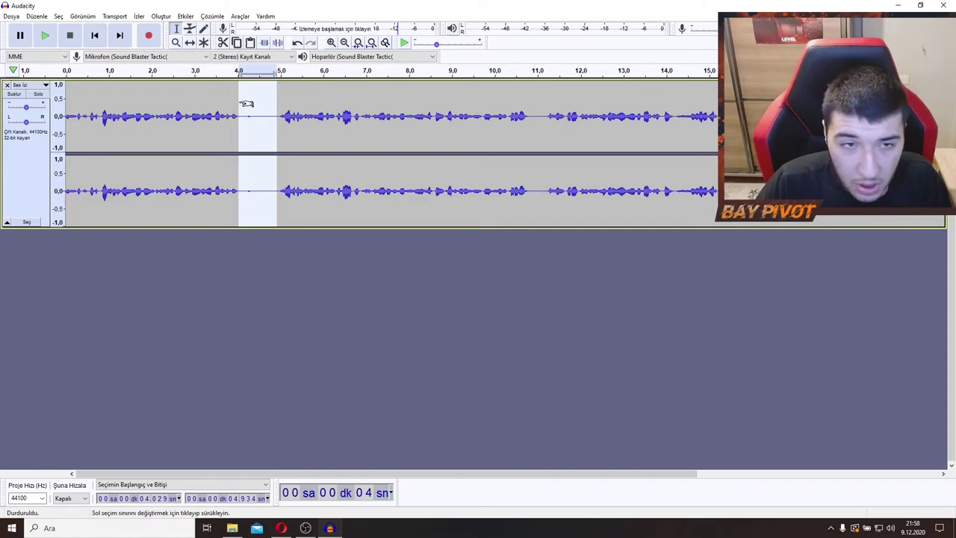
drag(246, 104, 277, 108)
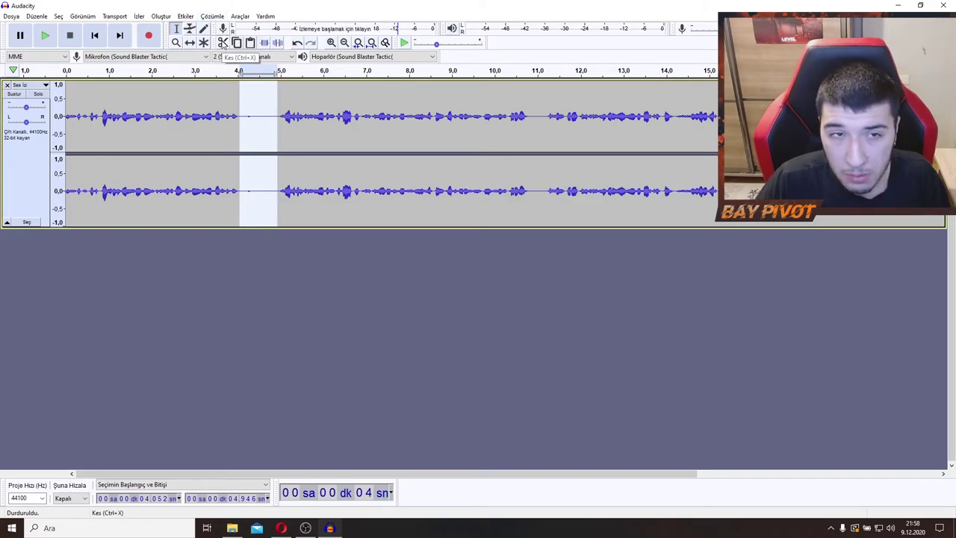
click(223, 43)
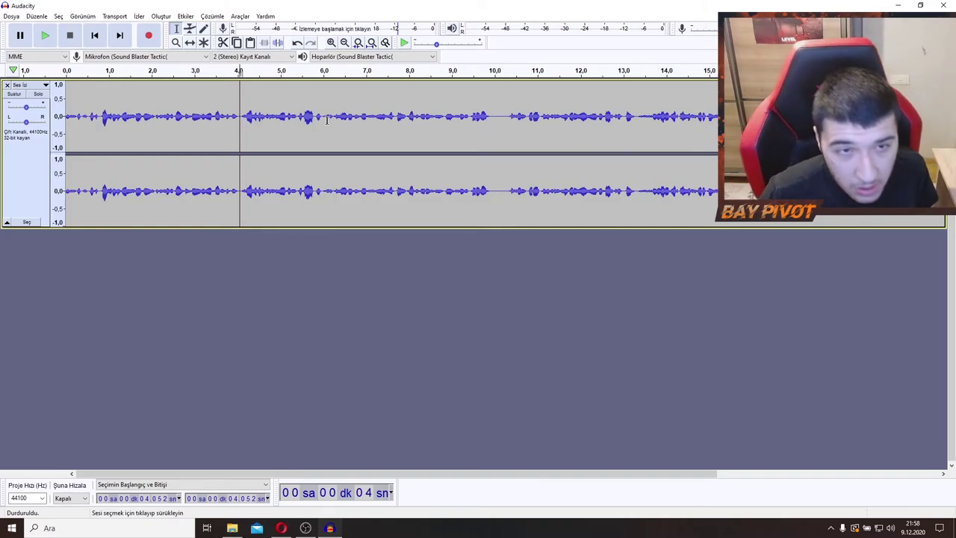
key(ctrl+z)
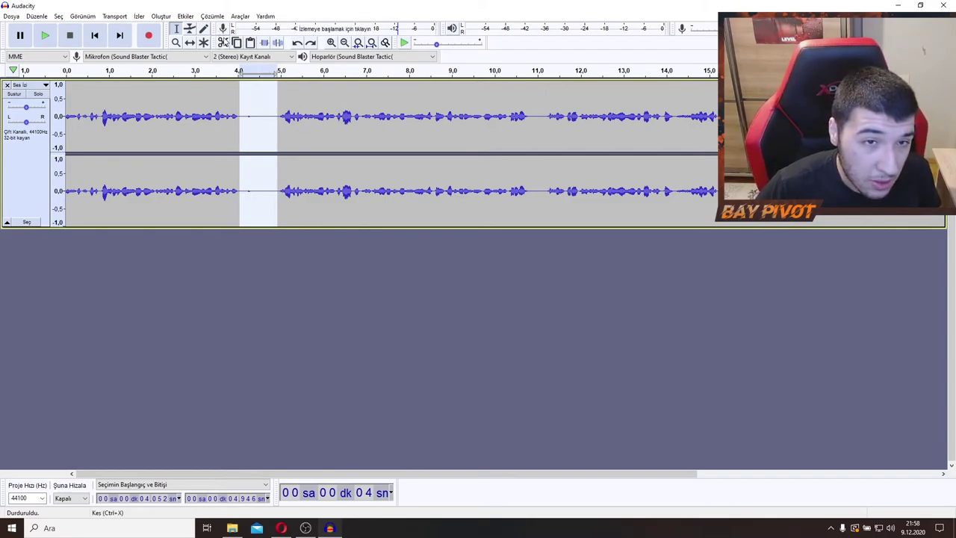
key(Delete)
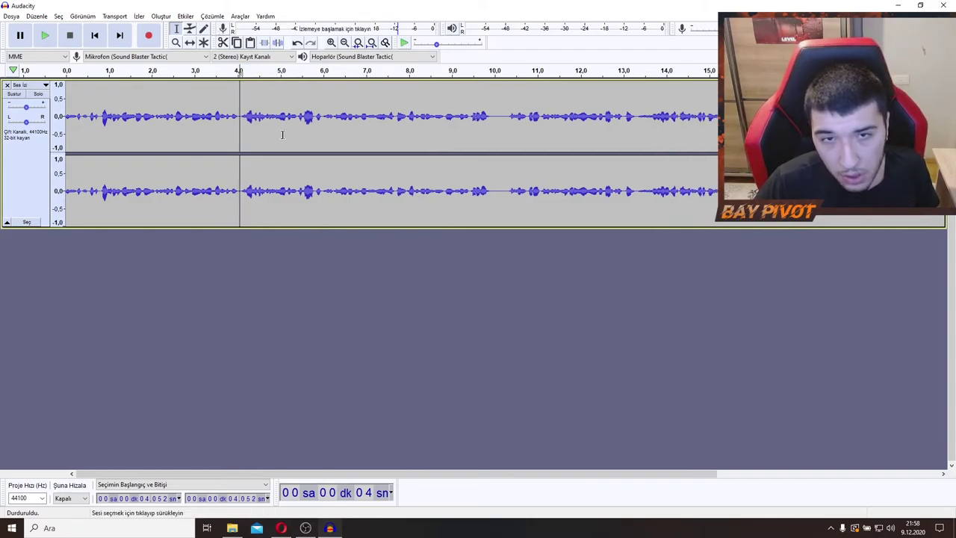
click(293, 141)
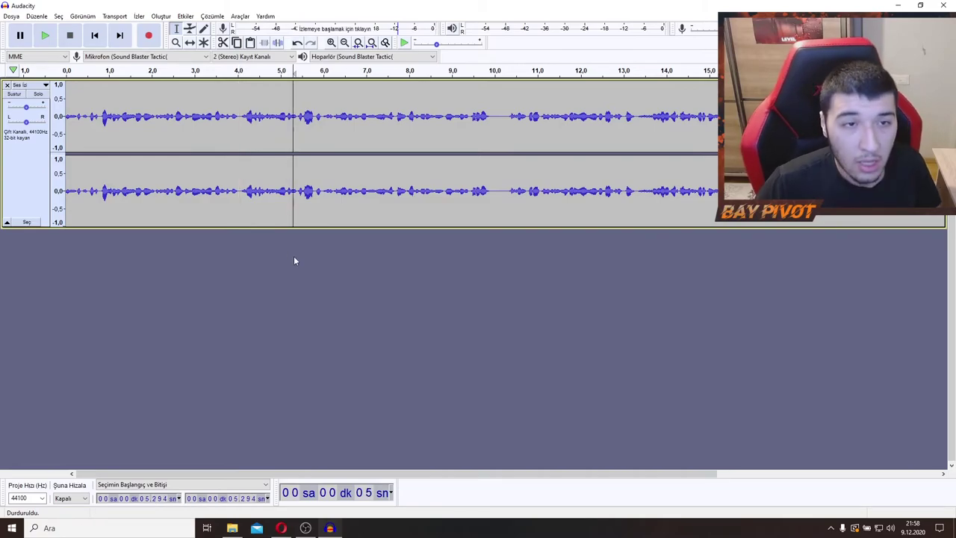
Select the entire recording and capture its noise profile with the Noise Reduction effect
key(ctrl+a)
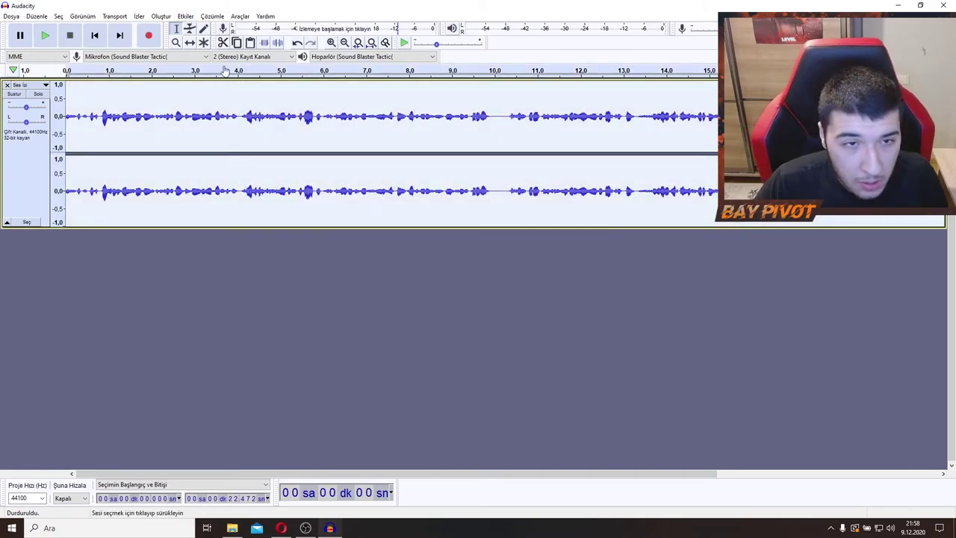
click(185, 15)
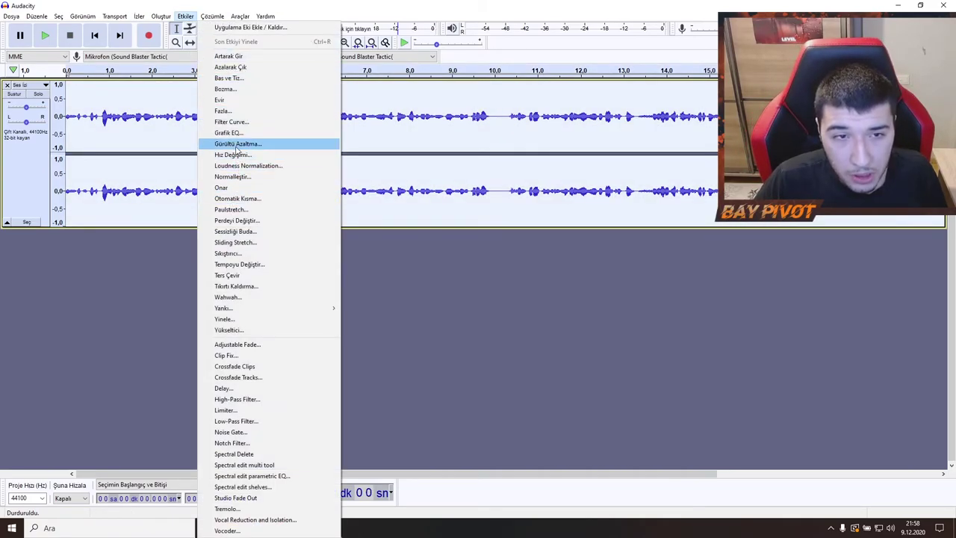
click(236, 144)
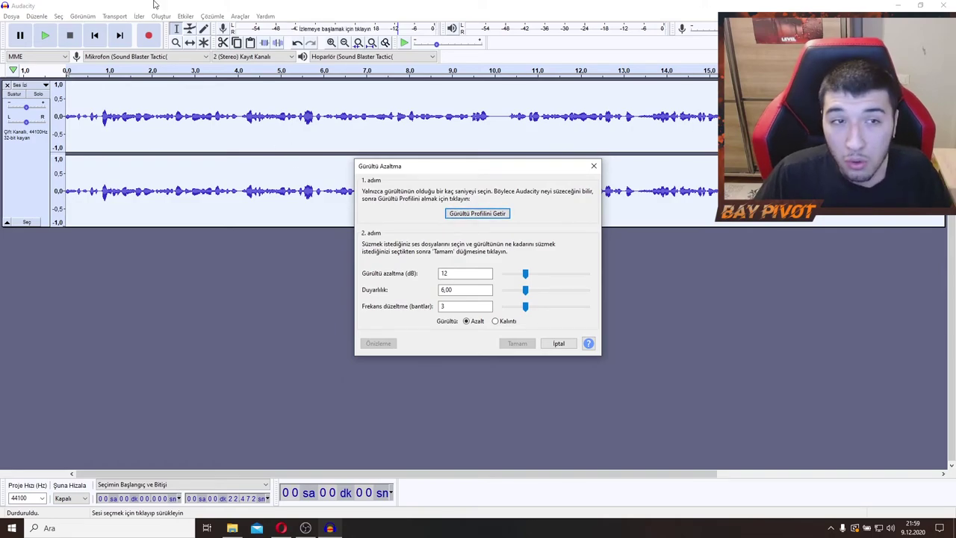
click(448, 213)
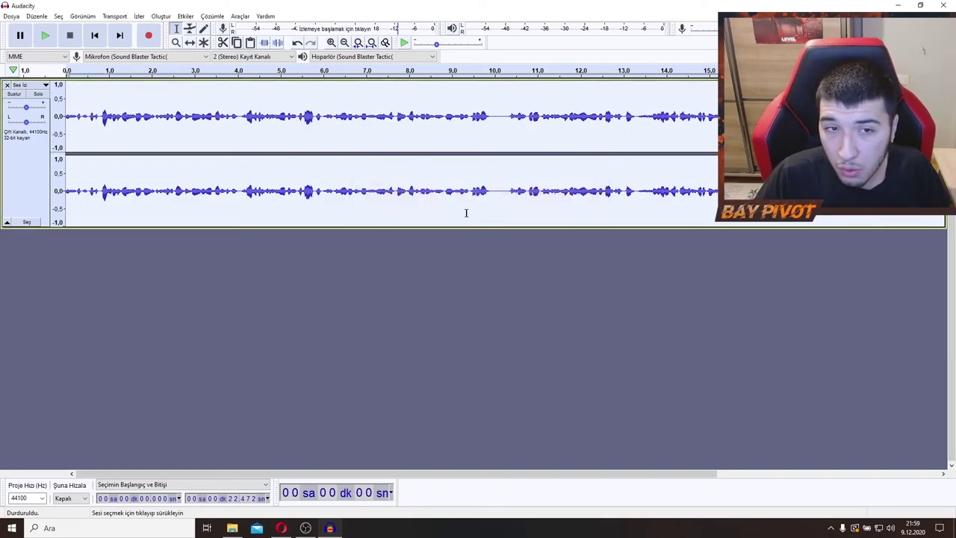
Apply Noise Reduction to the whole recording using the captured noise profile
click(186, 16)
click(261, 143)
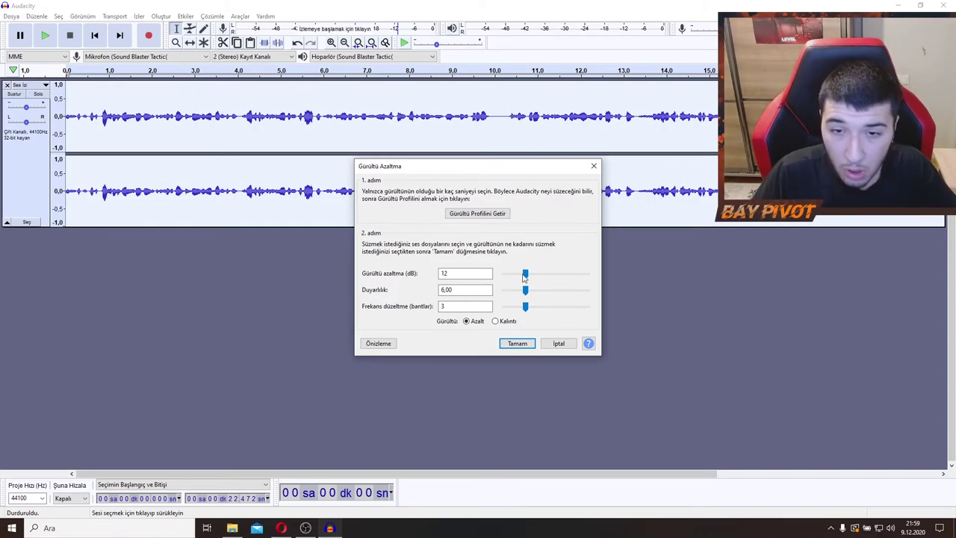
drag(526, 276, 518, 306)
click(518, 344)
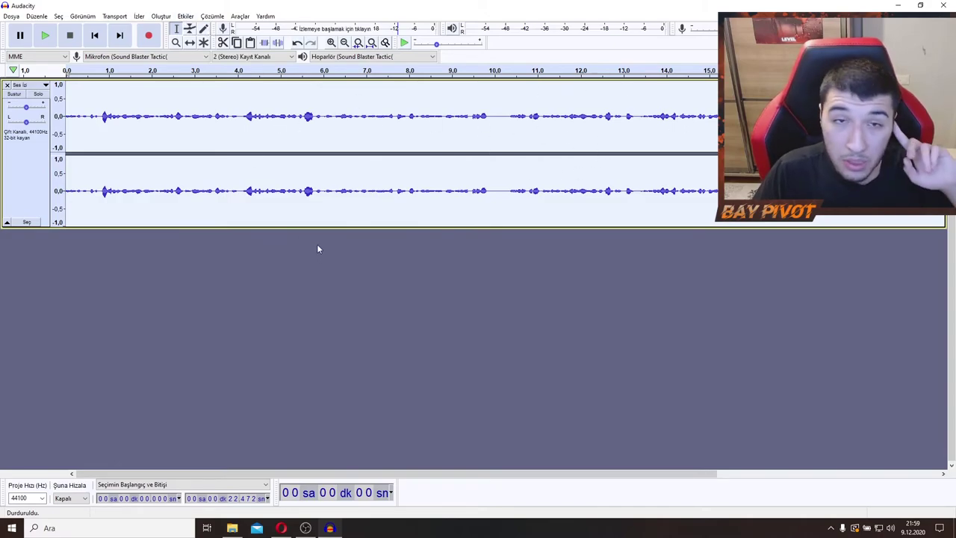
Look through the list of available effects for the recording without applying any, and clear the selection
click(183, 16)
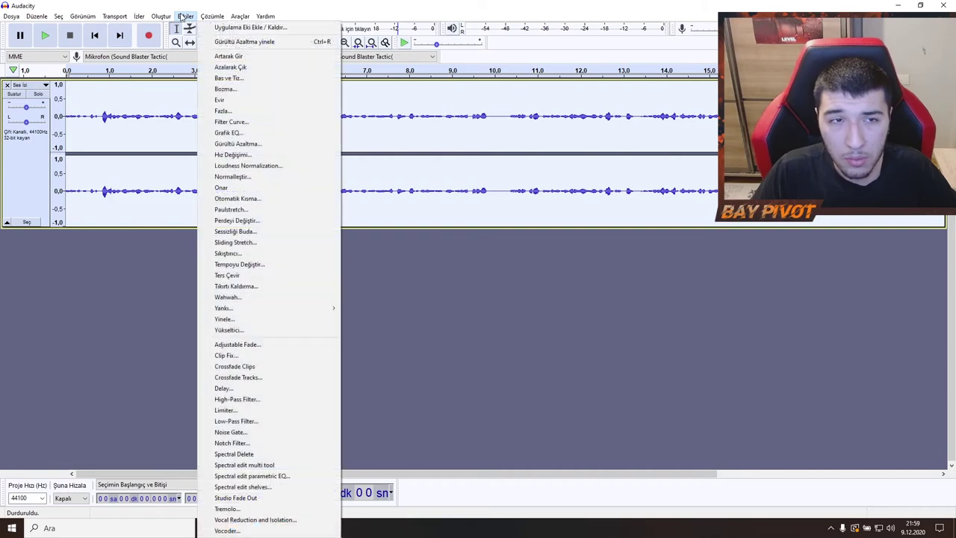
click(183, 16)
click(183, 17)
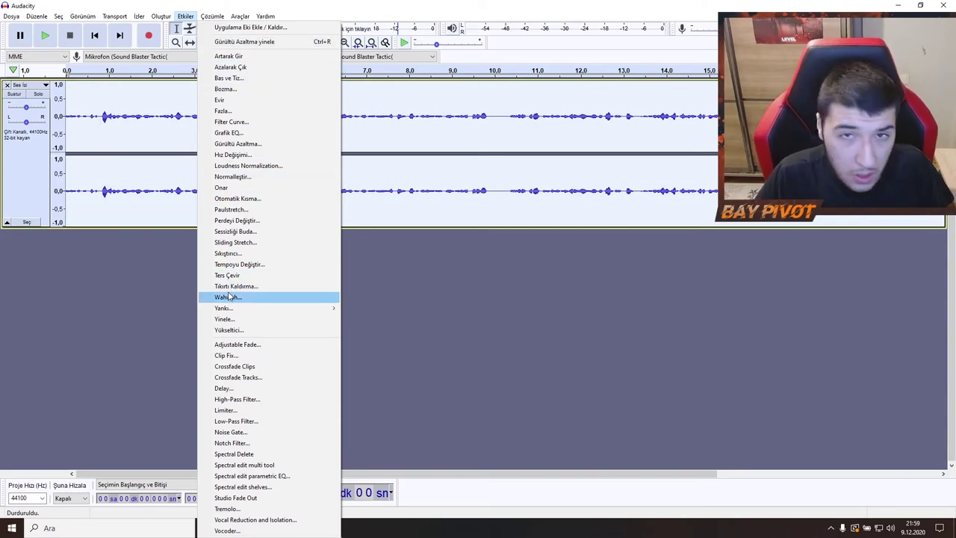
mouse_move(253, 309)
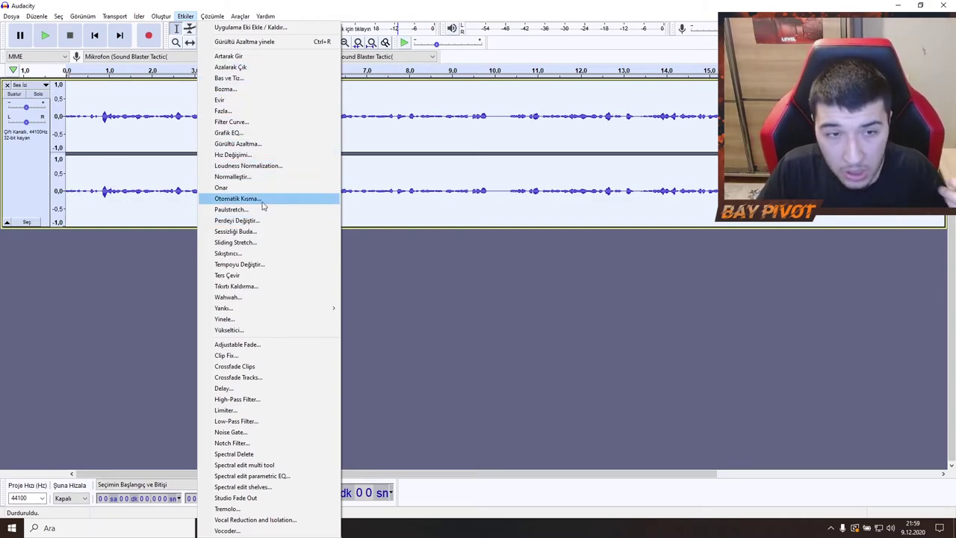
click(424, 275)
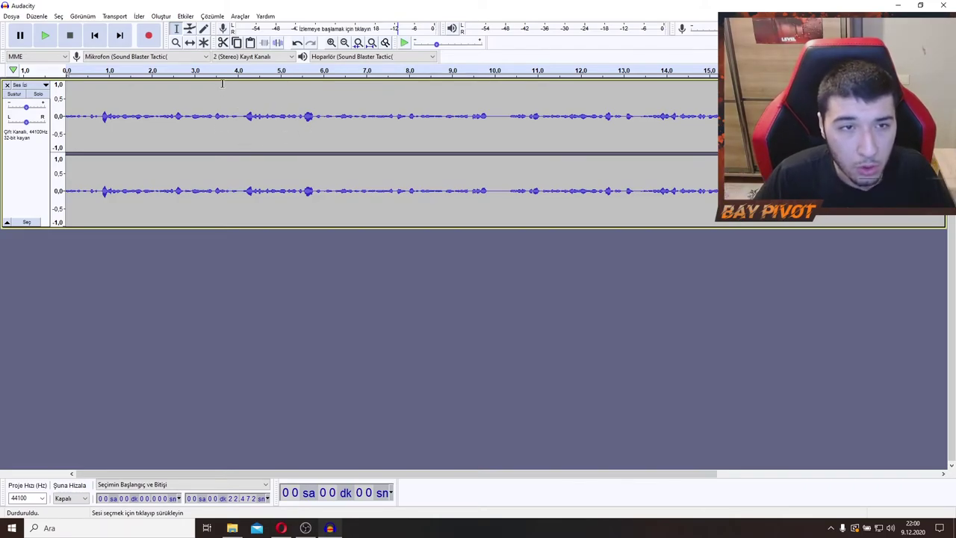
Shift the recording along the timeline to start at about 5.2 s and view the audio import options without importing
click(190, 43)
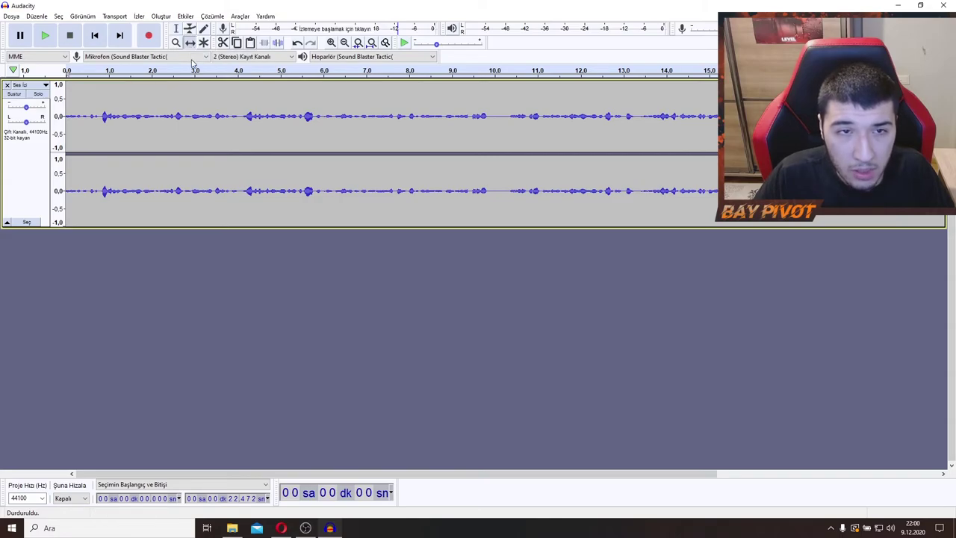
drag(118, 137, 291, 144)
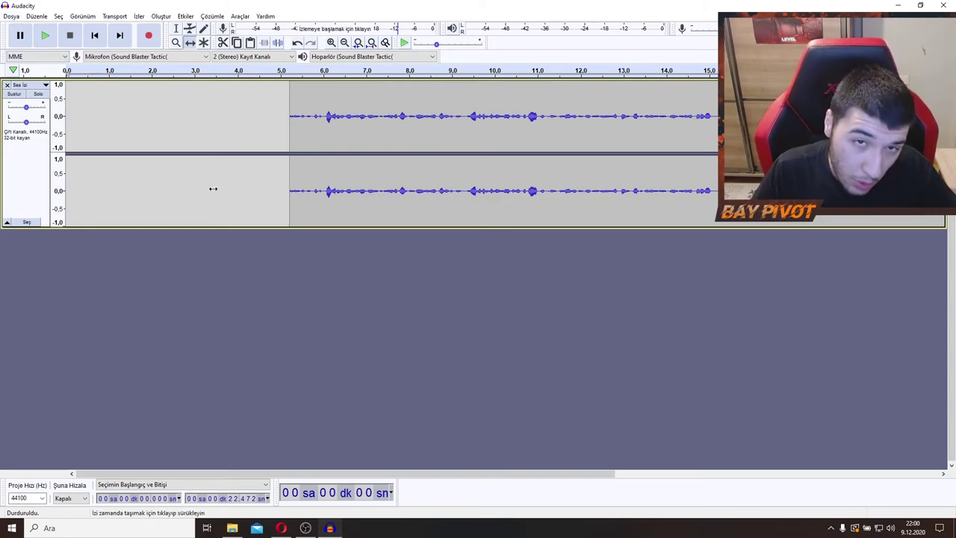
click(10, 18)
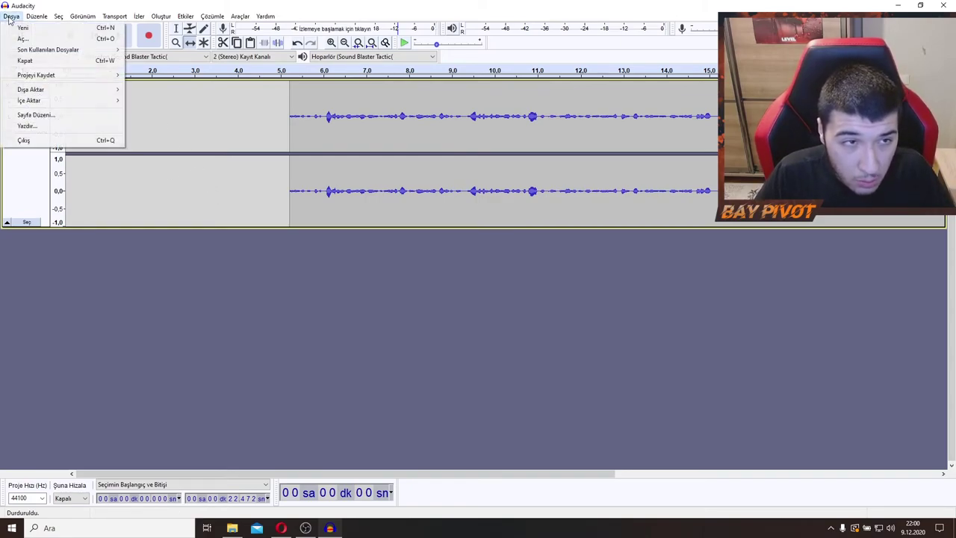
mouse_move(105, 103)
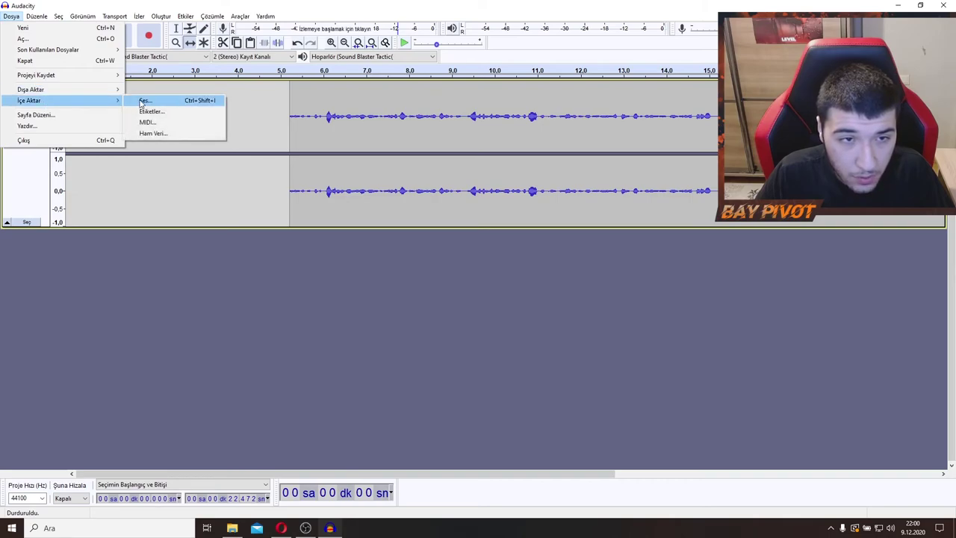
click(123, 290)
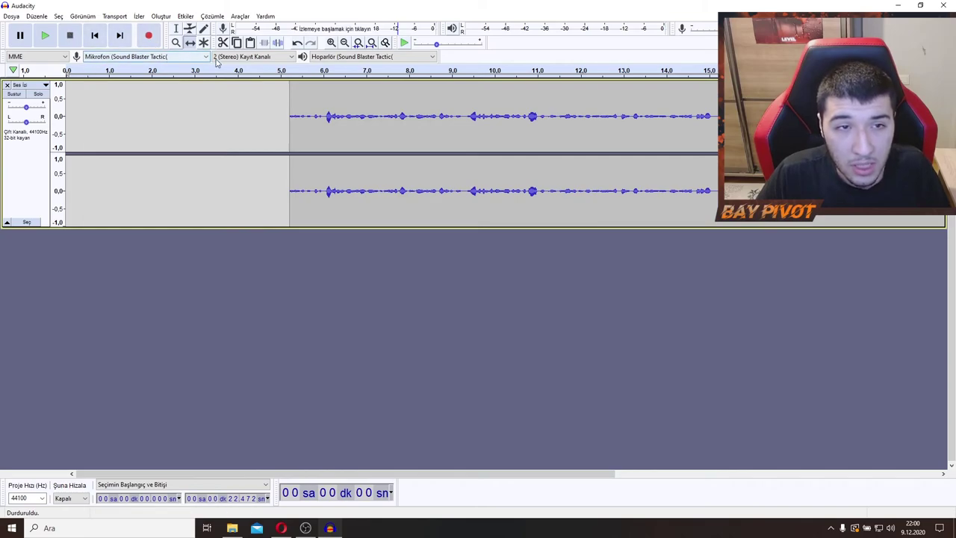
Move the recording back to the start of the timeline and return to the Selection tool
drag(333, 142, 184, 166)
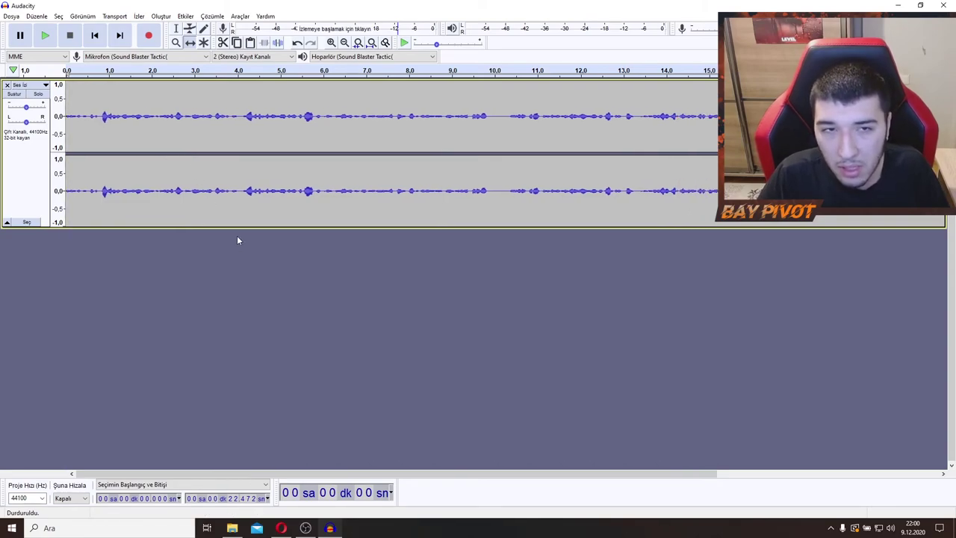
click(176, 28)
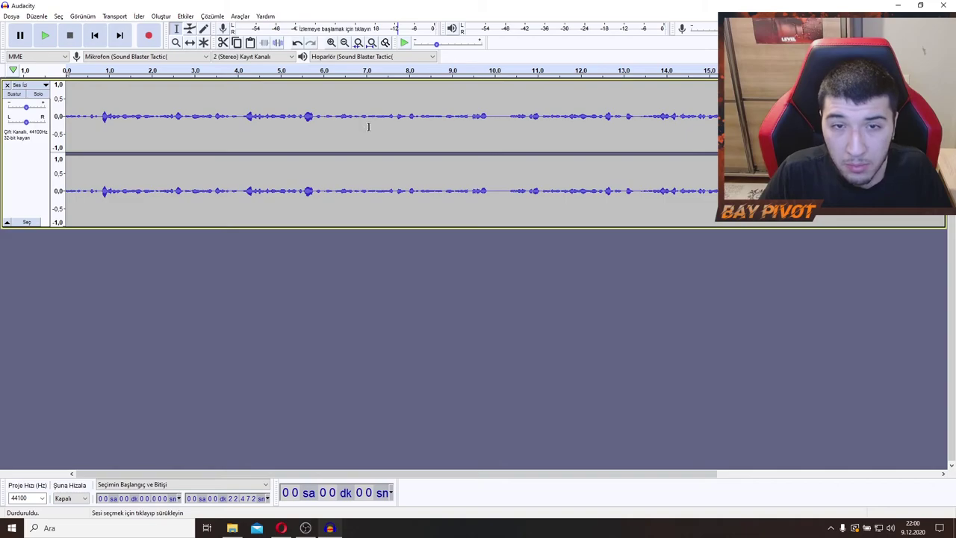
Examine the waveform in close-up around 6 s and at the start of the recording using the Zoom tool
click(175, 42)
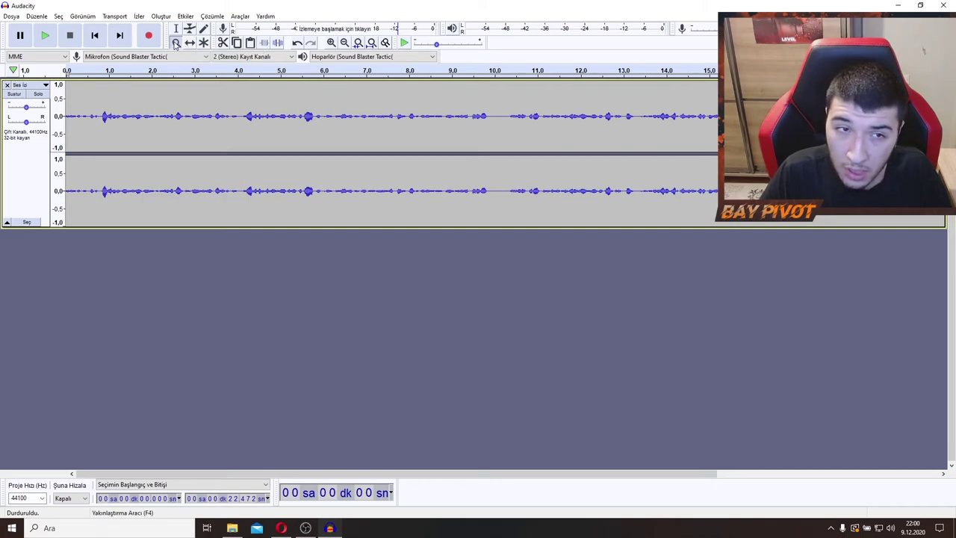
click(321, 133)
click(321, 133)
click(323, 135)
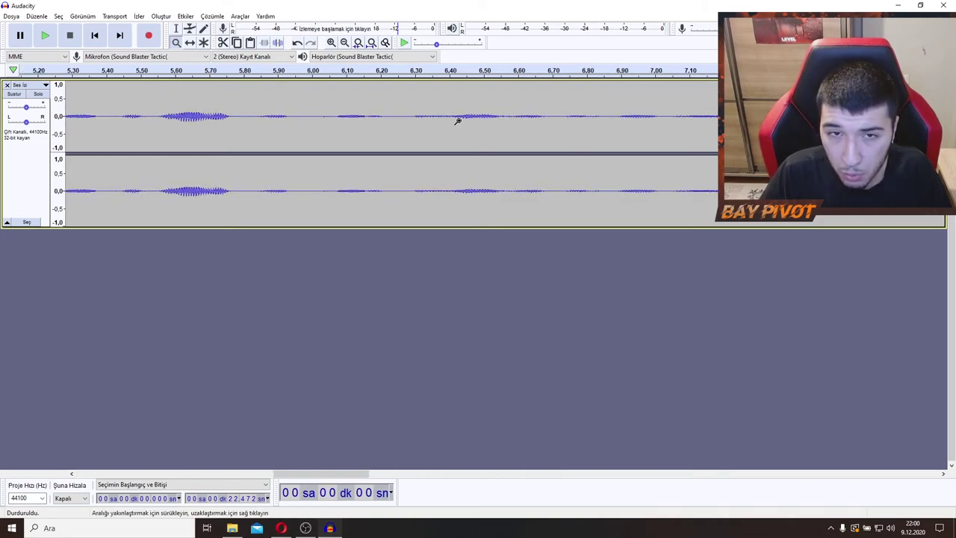
click(280, 117)
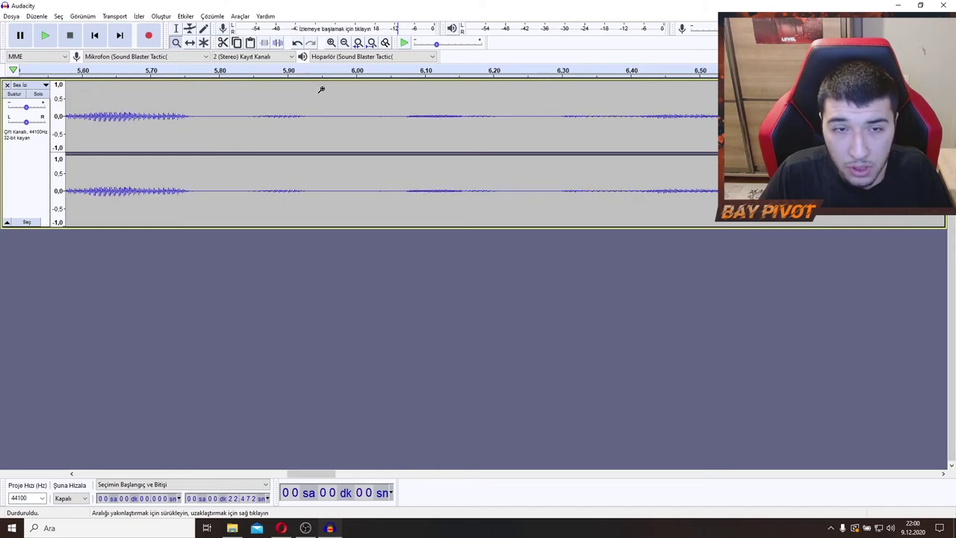
drag(315, 474, 91, 475)
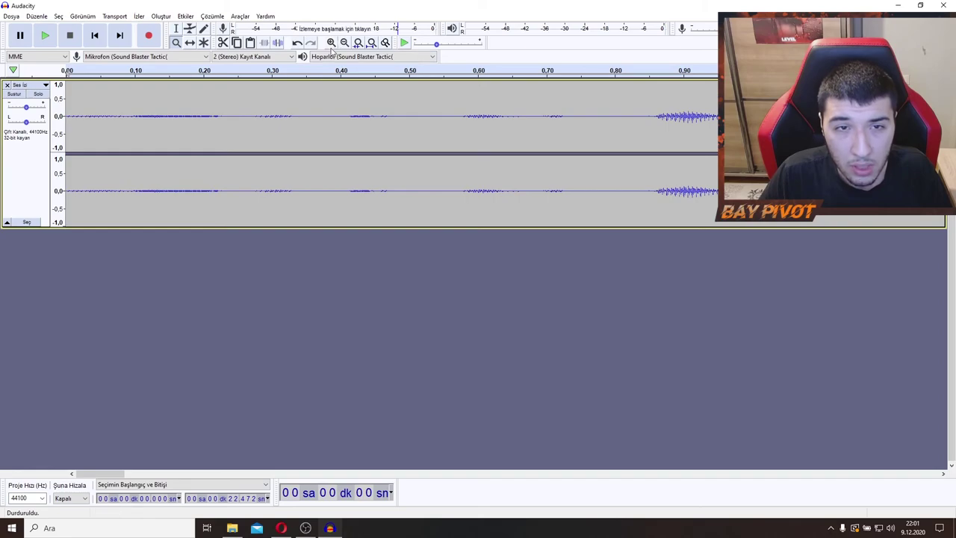
Zoom out from the start of the recording to view the waveform at different magnifications
click(176, 43)
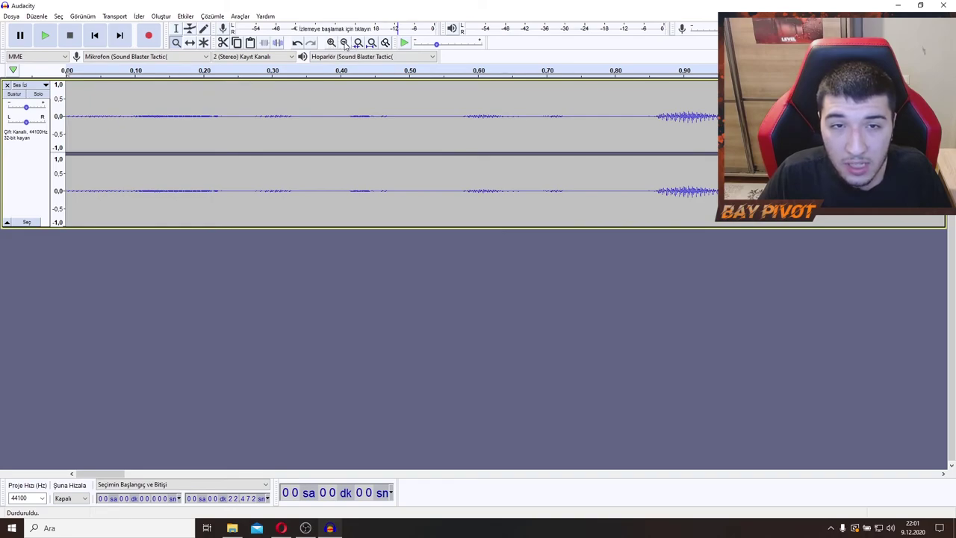
click(344, 42)
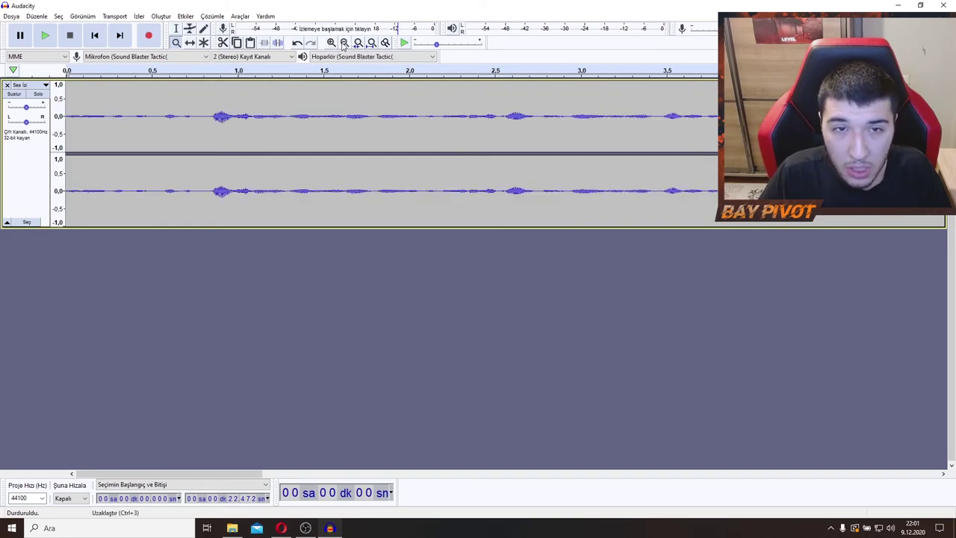
click(345, 43)
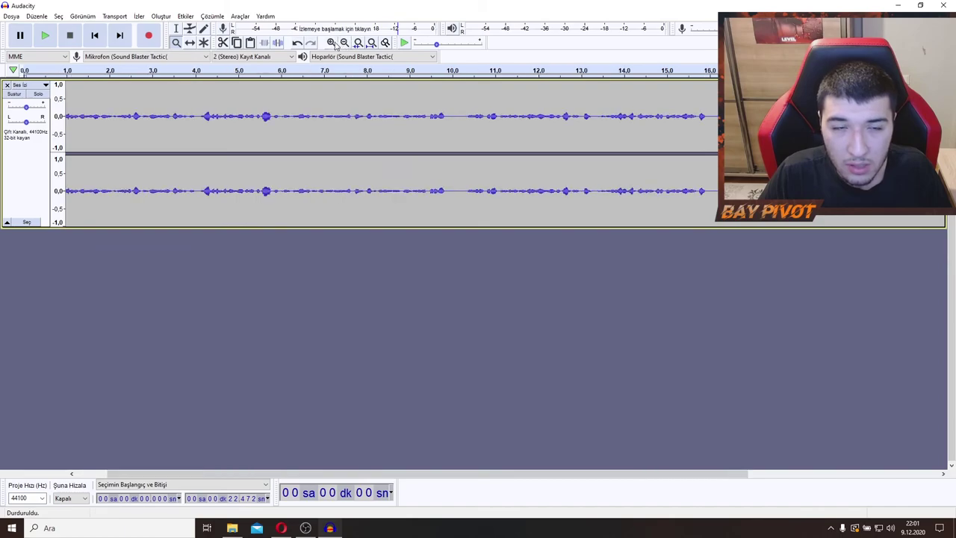
key(ctrl+3)
key(ctrl+3)
key(ctrl+3)
click(336, 43)
click(336, 43)
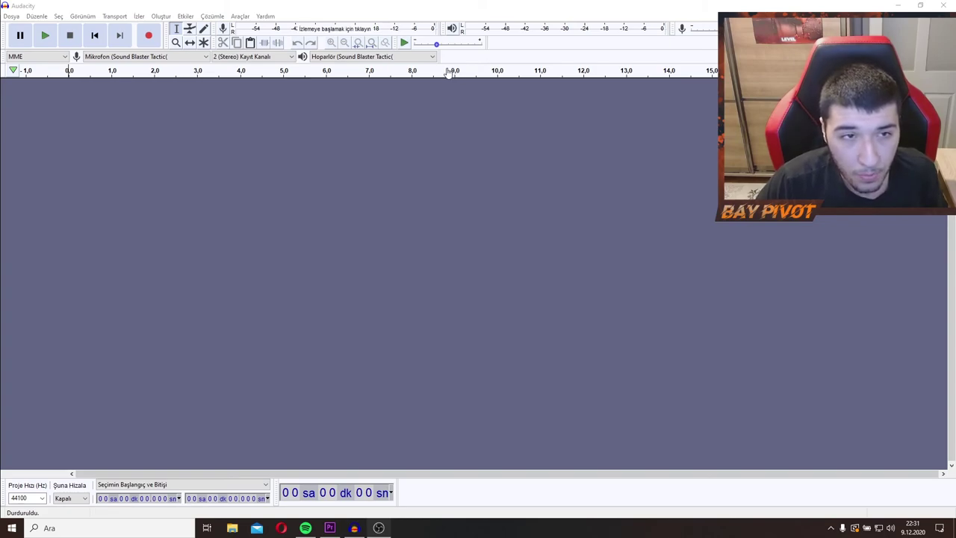
Record a new voice sample about 5.4 s long in the empty project
key(r)
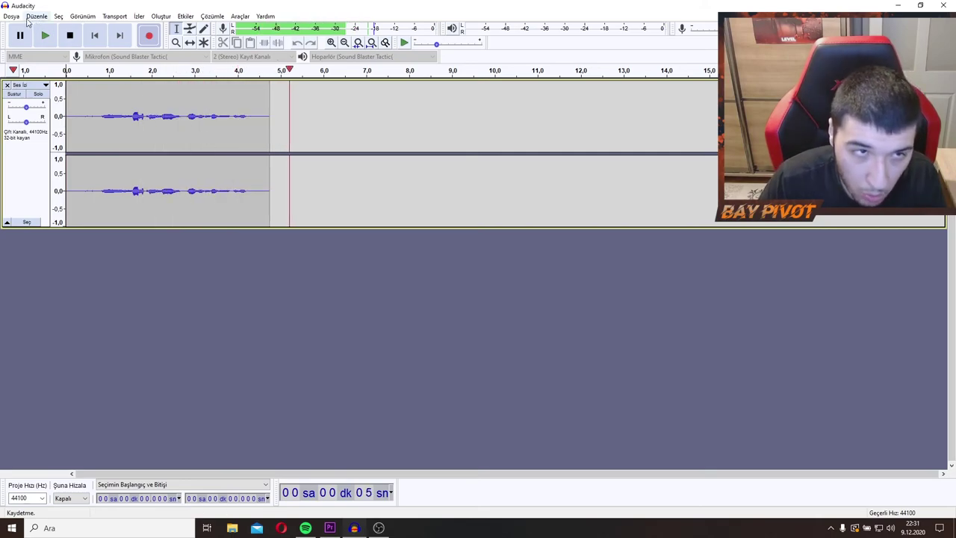
click(69, 35)
Set up an MP3 export of the recording to the desktop with Insane, 320 kbps quality, and close it without saving
click(11, 16)
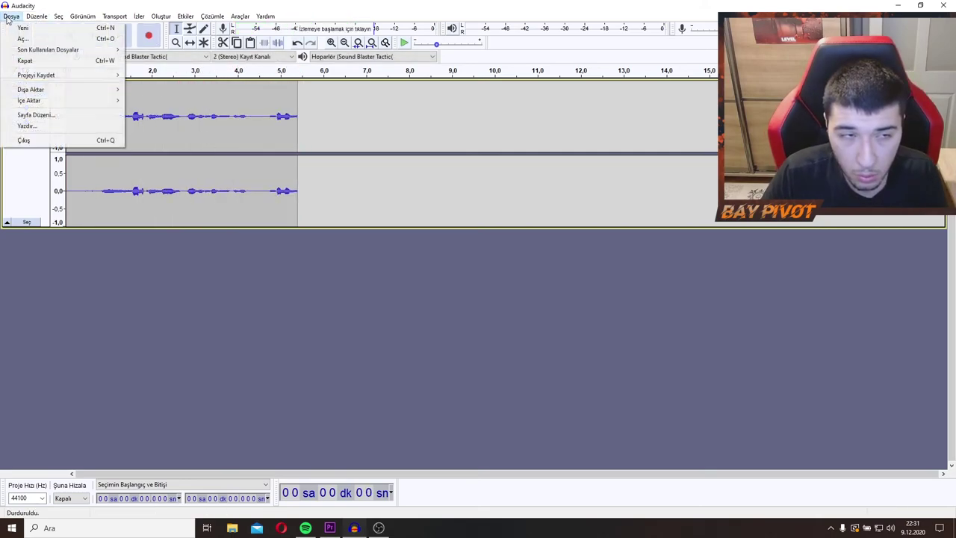
mouse_move(71, 90)
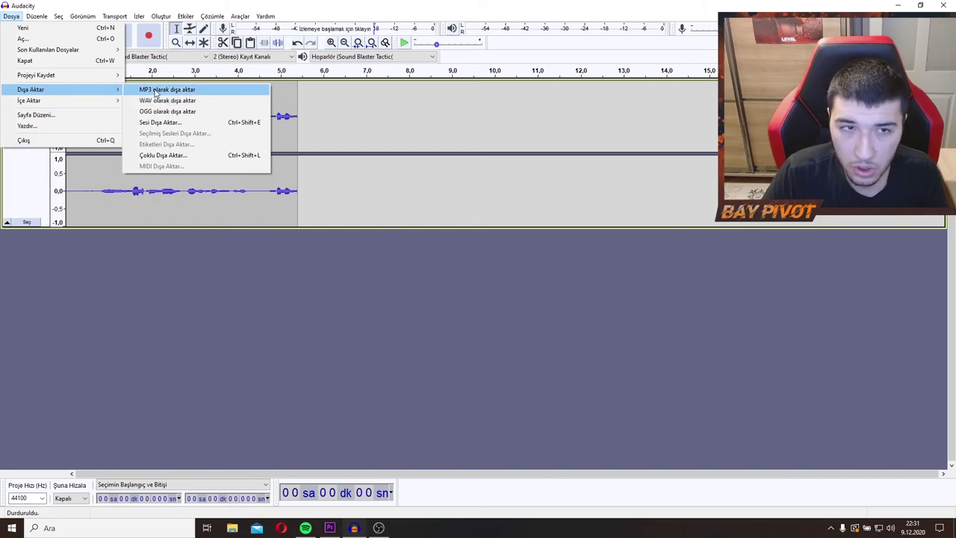
click(155, 90)
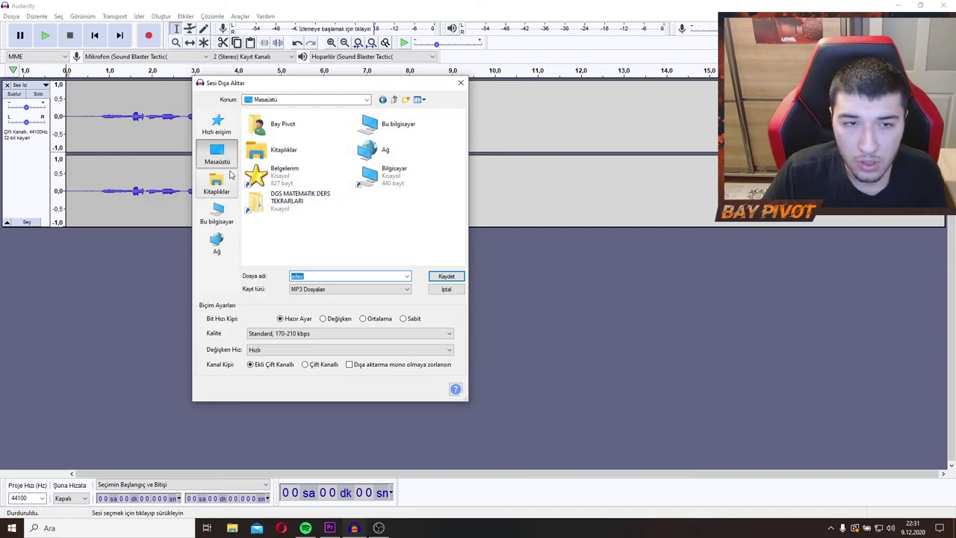
click(303, 336)
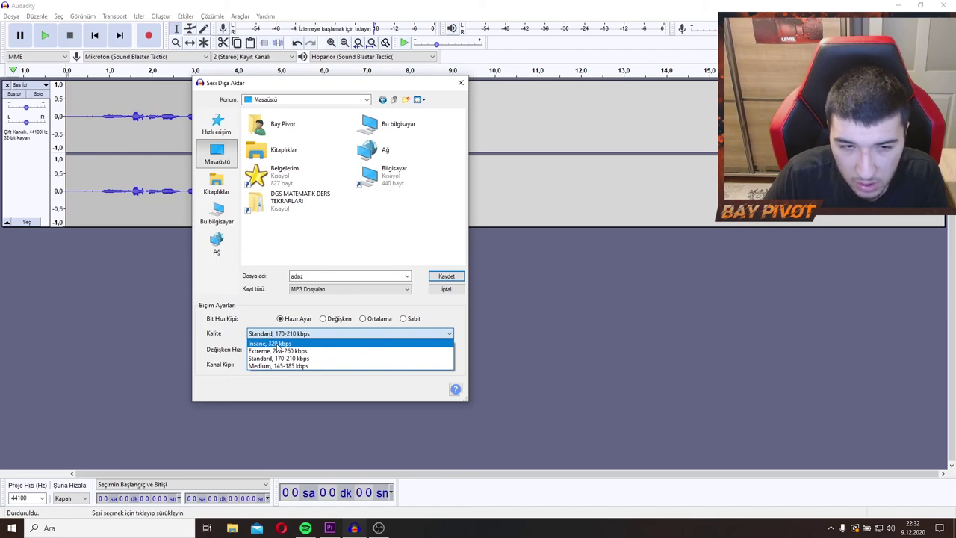
click(270, 344)
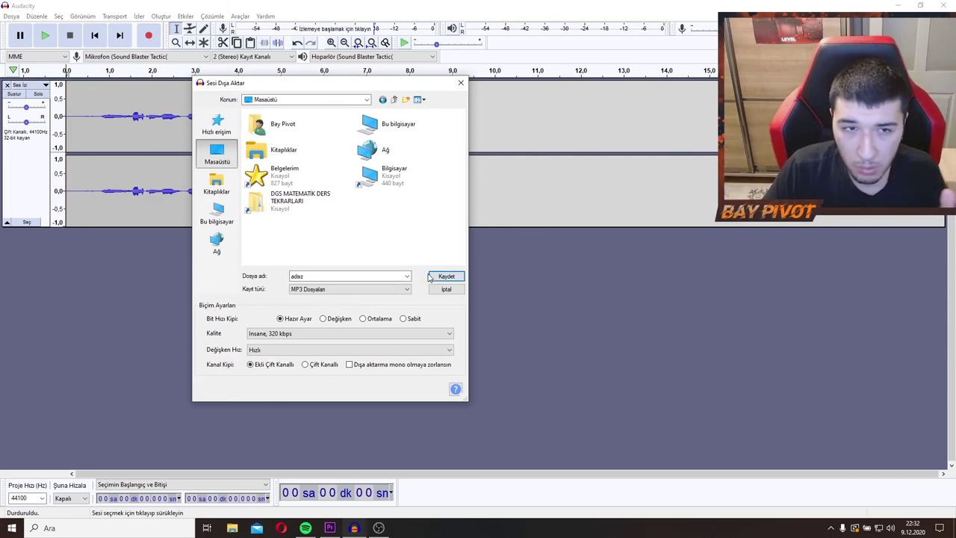
click(460, 83)
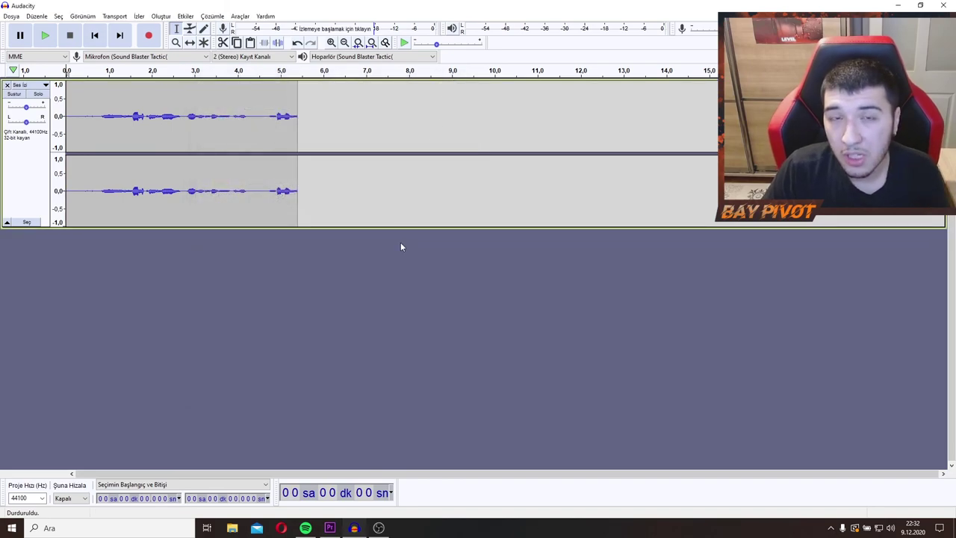